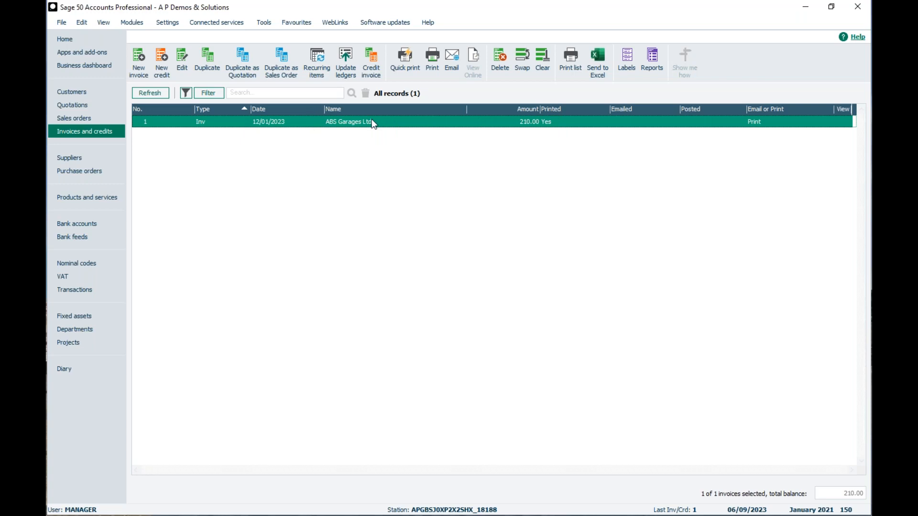
Open the print layouts for the selected invoice and select A4 Inv\Crd Discount - Plain Paper (Print or Email) from the full list.
click(433, 64)
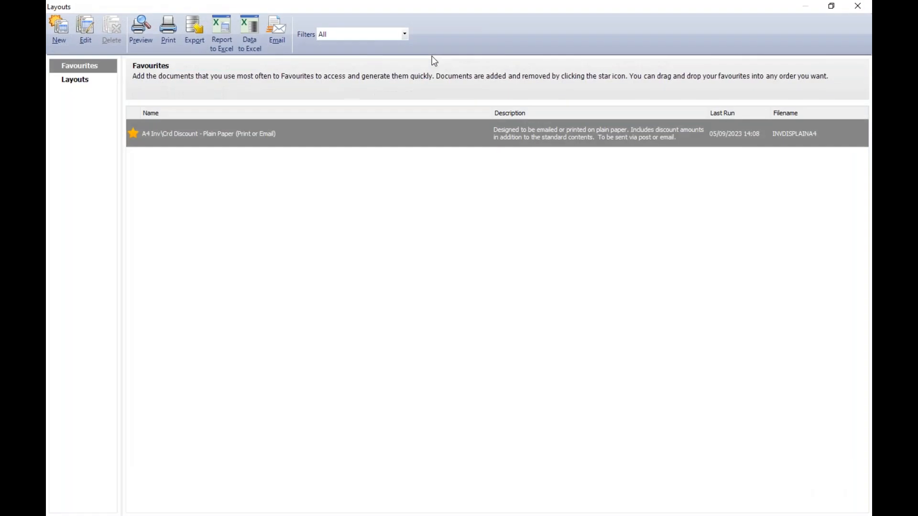
mouse_move(133, 142)
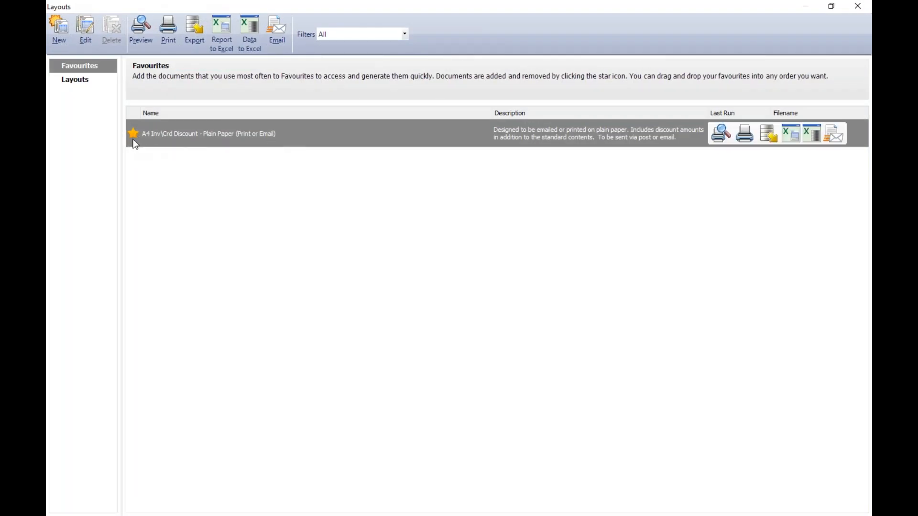
click(64, 82)
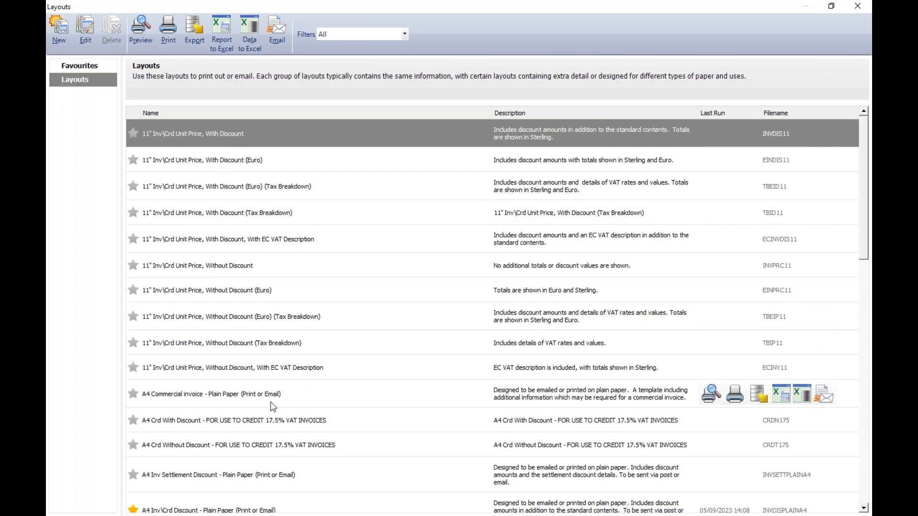
drag(868, 134, 868, 213)
click(182, 285)
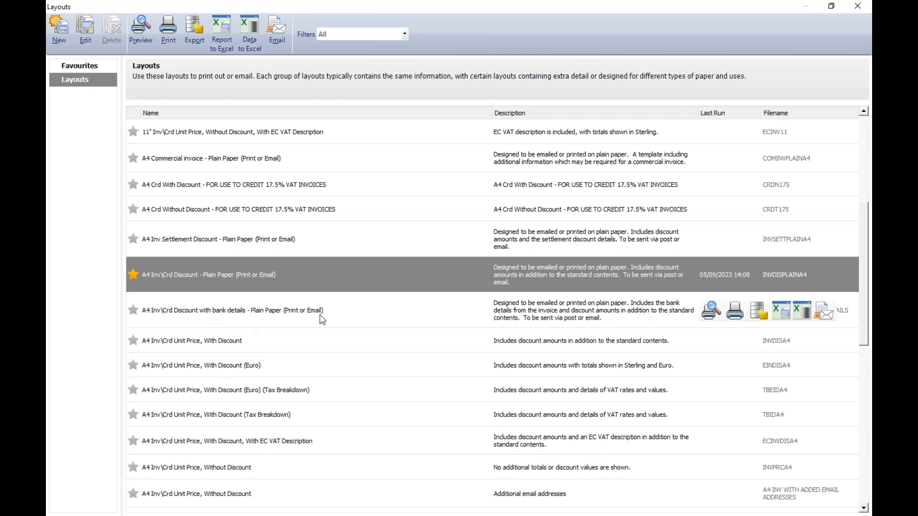
click(239, 319)
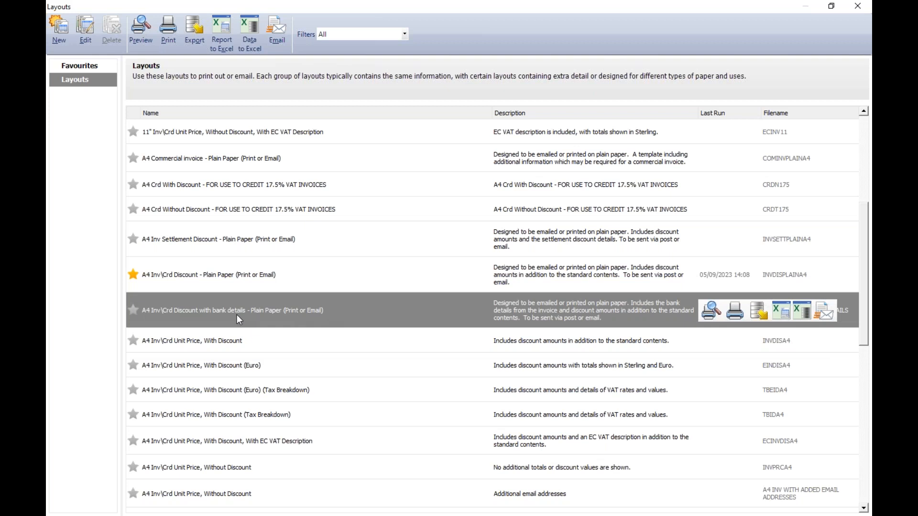
click(237, 276)
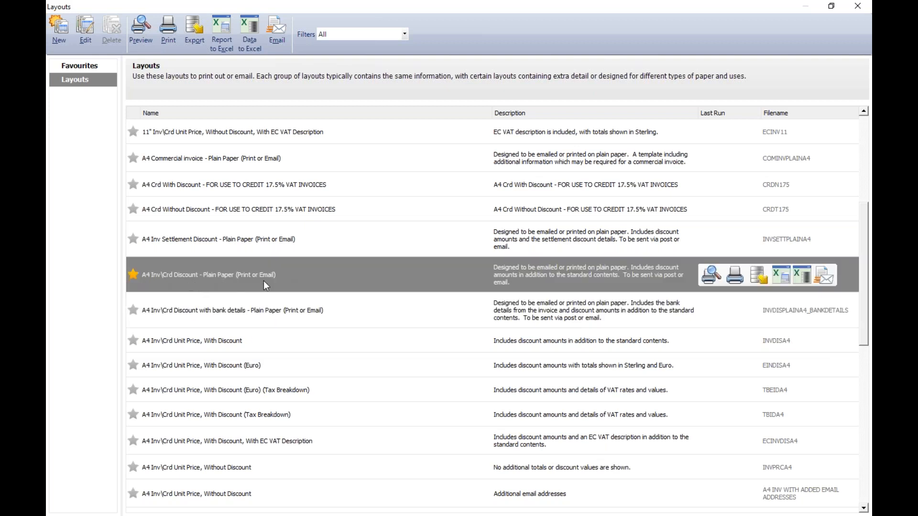
Preview the invoice in the selected layout, examine the page down to the totals, and close the preview.
click(711, 275)
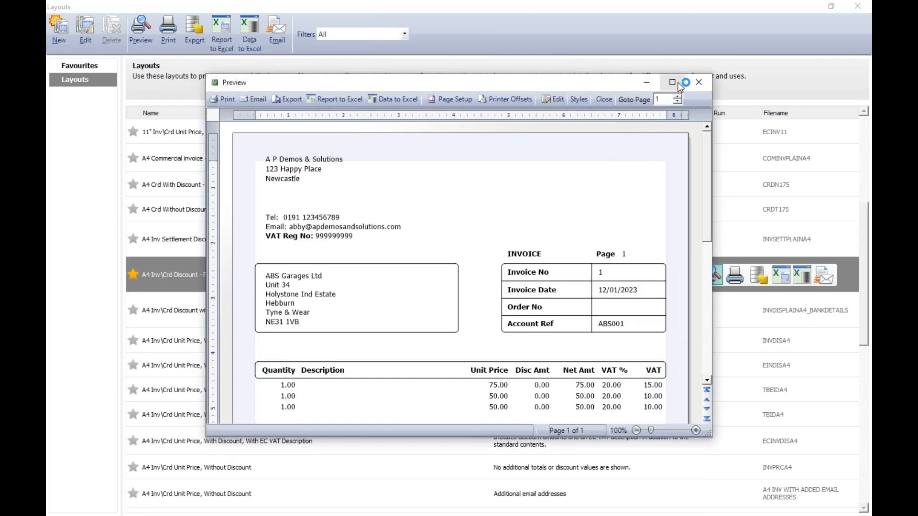
click(672, 82)
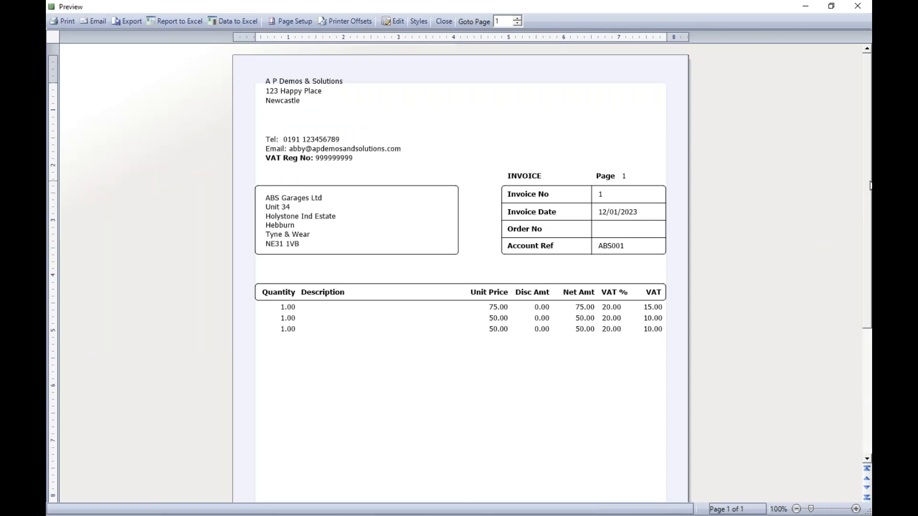
drag(870, 186, 869, 283)
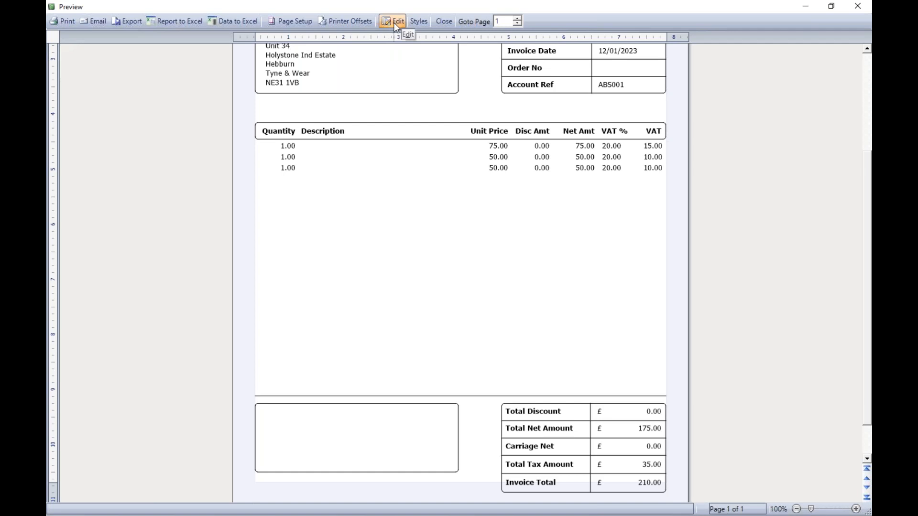
click(856, 4)
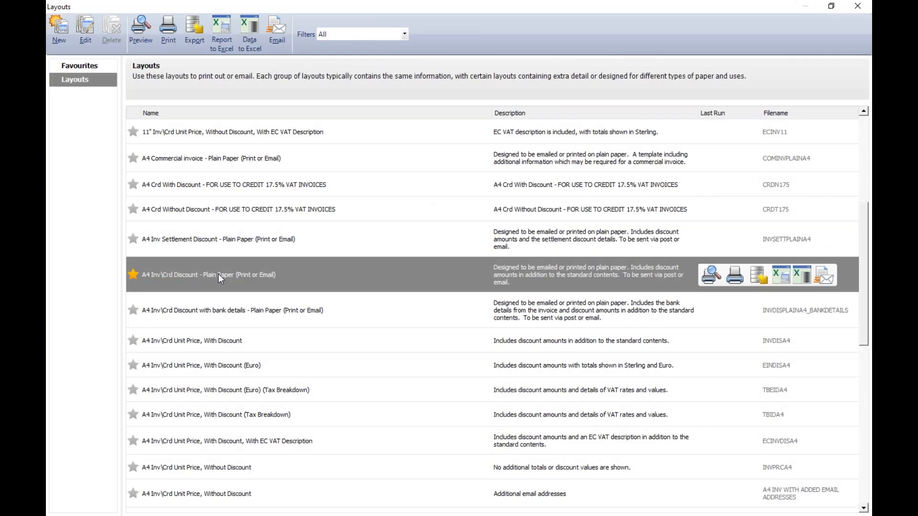
Open the A4 Inv\Crd Discount - Plain Paper (Print or Email) layout for editing in Report Designer.
right_click(219, 277)
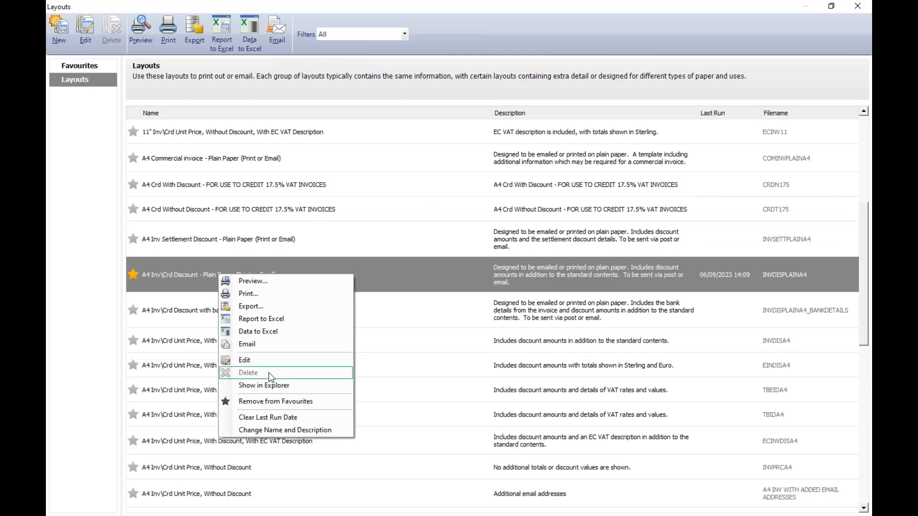
click(202, 268)
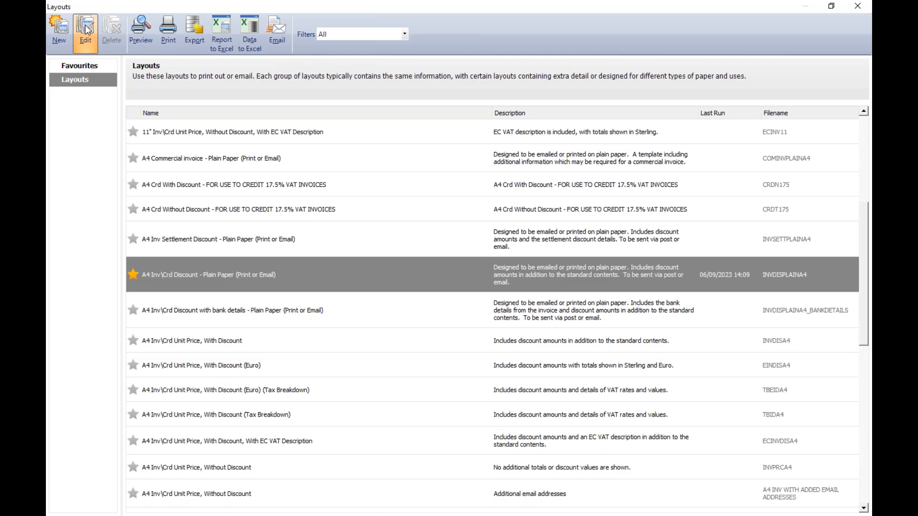
mouse_move(181, 276)
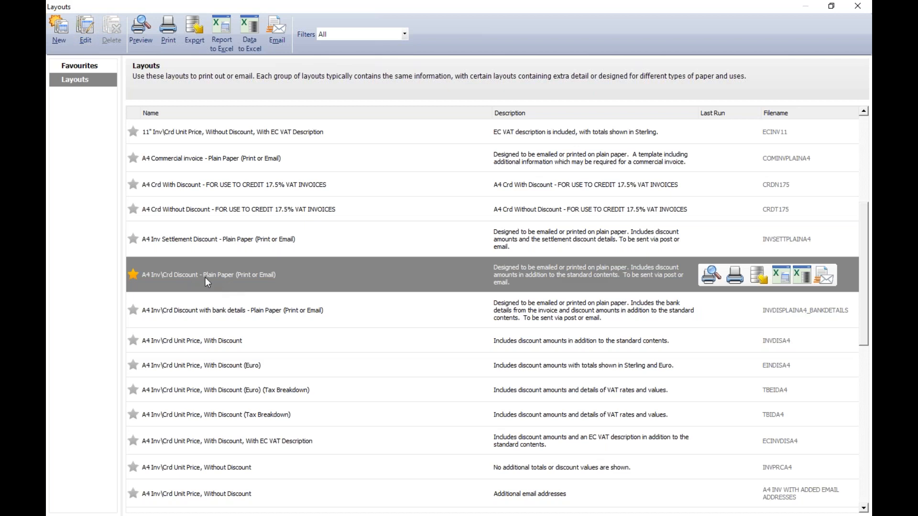
double_click(207, 282)
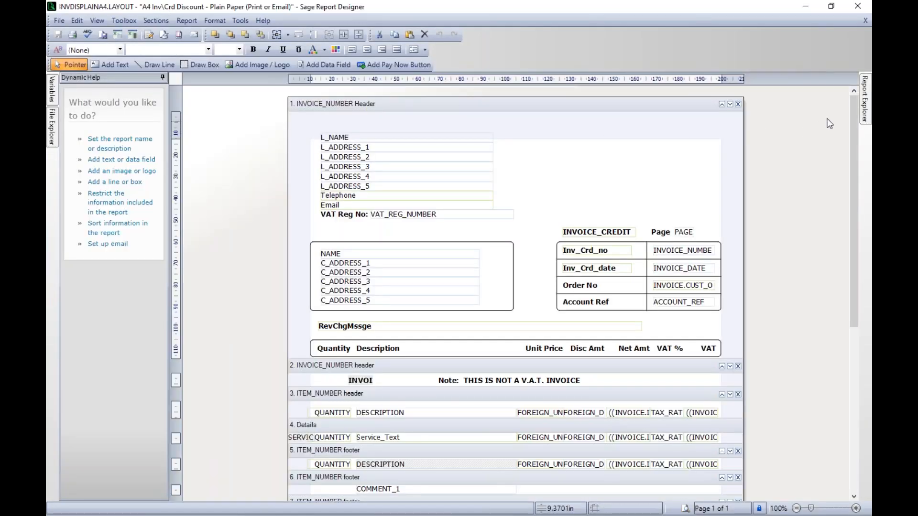
mouse_move(853, 111)
mouse_down()
mouse_move(856, 279)
mouse_move(834, 110)
mouse_up()
Change the report name in the report properties to "AP Demo & Solutions Invoice with Bank details".
click(185, 21)
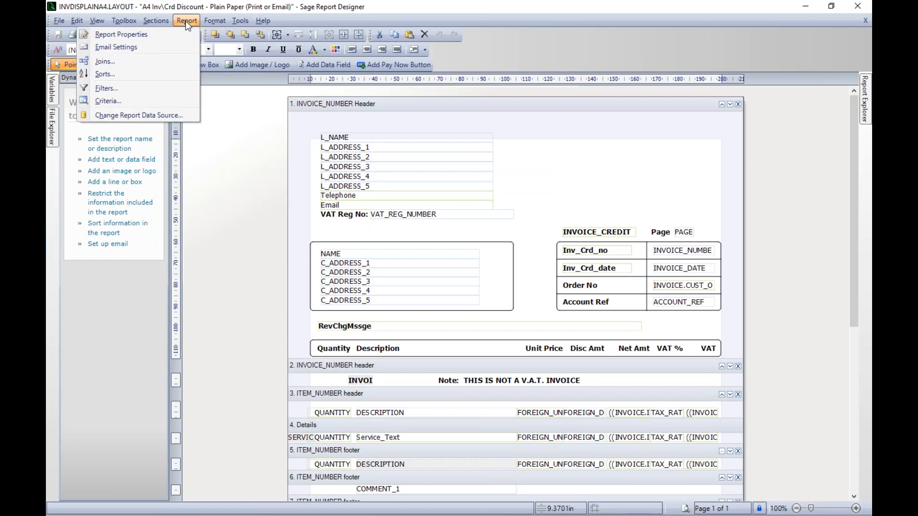
click(174, 36)
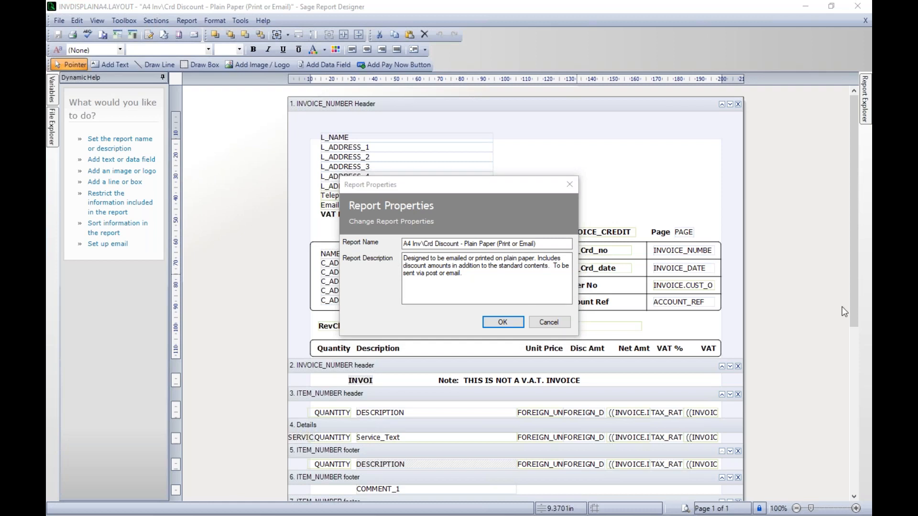
drag(538, 244, 398, 258)
text(AP Demo & Solutions Invoice with Bank details)
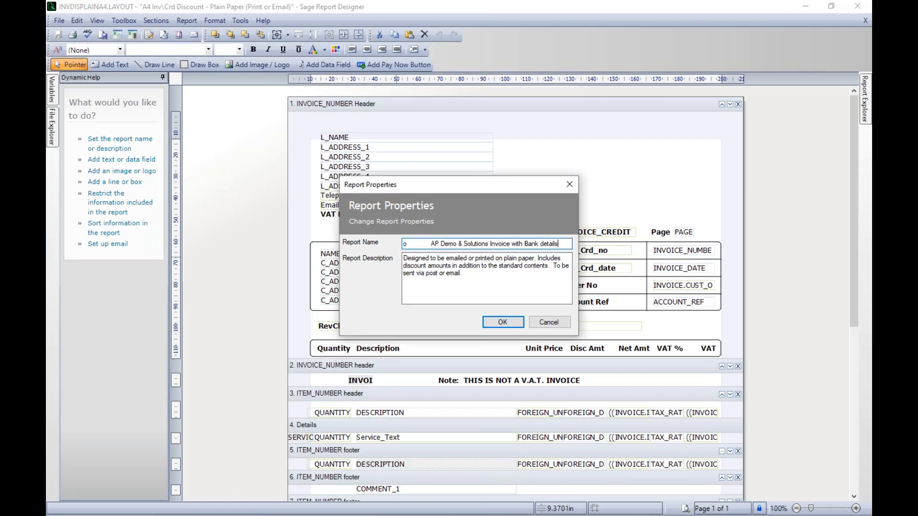
key(Home)
text(o)
key(BackSpace)
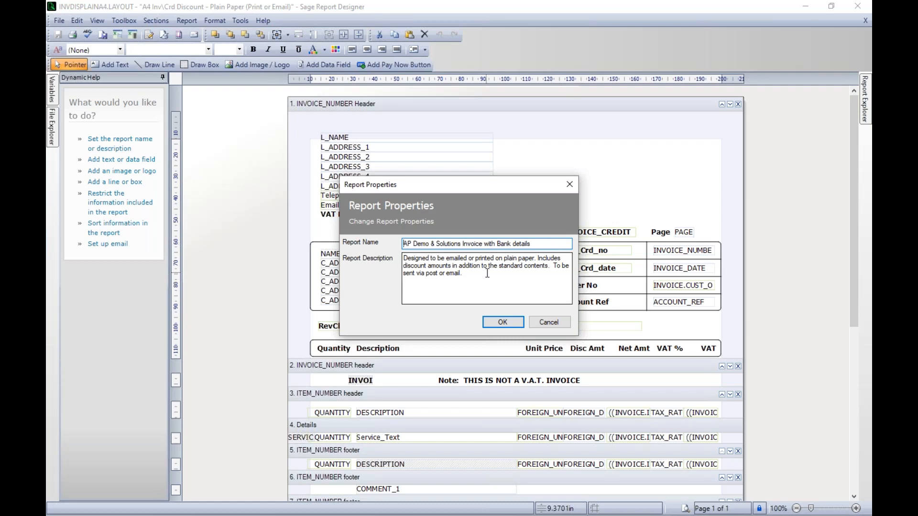
click(490, 324)
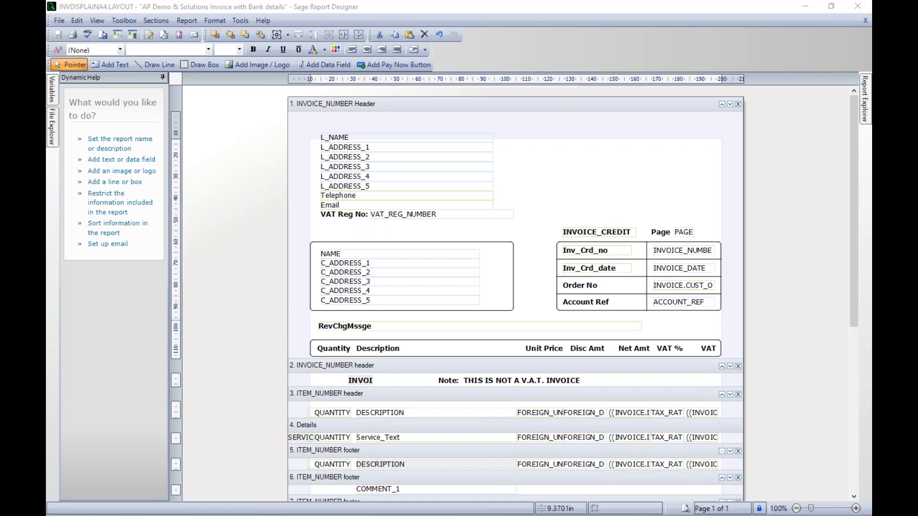
Save the layout as a new file named "AP Demo & Solutions with bank details" in the company's Layouts folder.
click(58, 22)
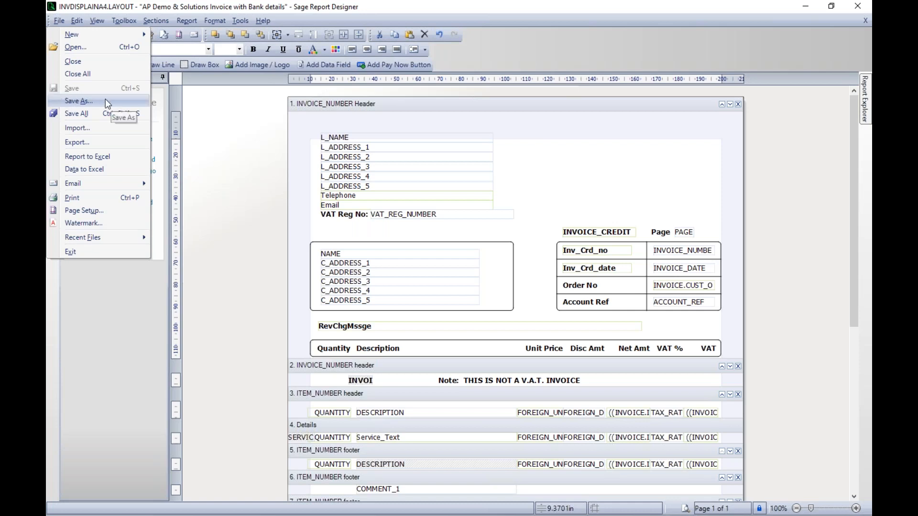
click(78, 100)
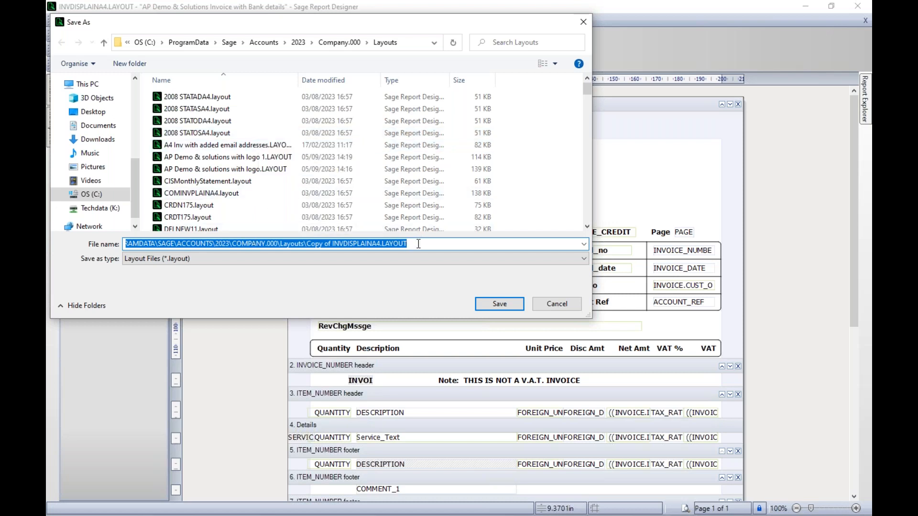
text(AP)
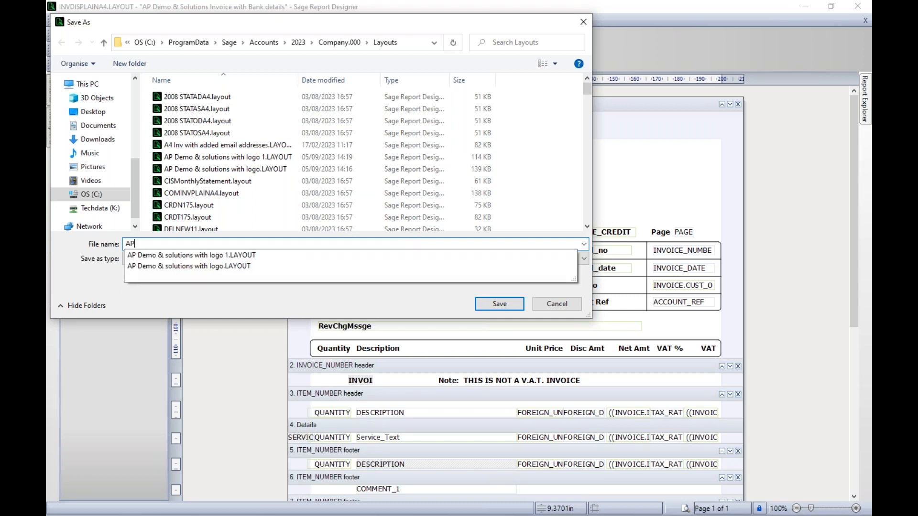
text( Demo & Solutions with bank )
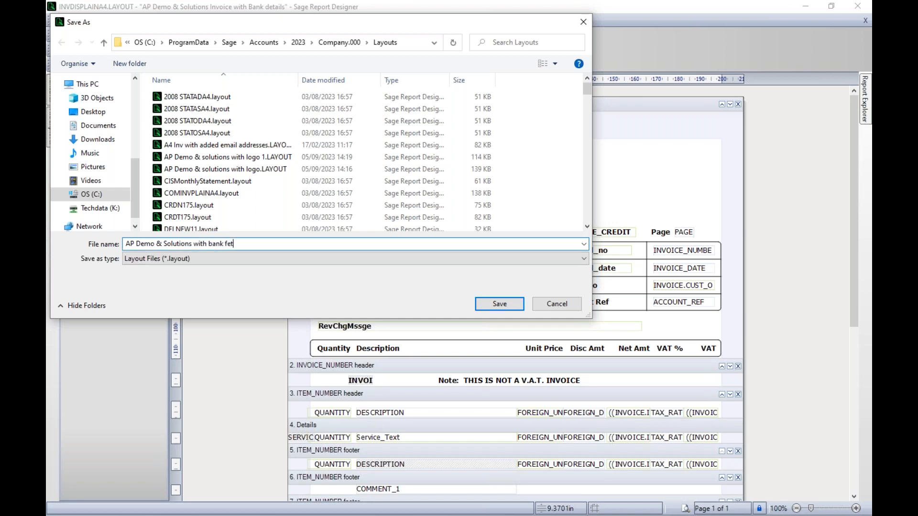
text(details)
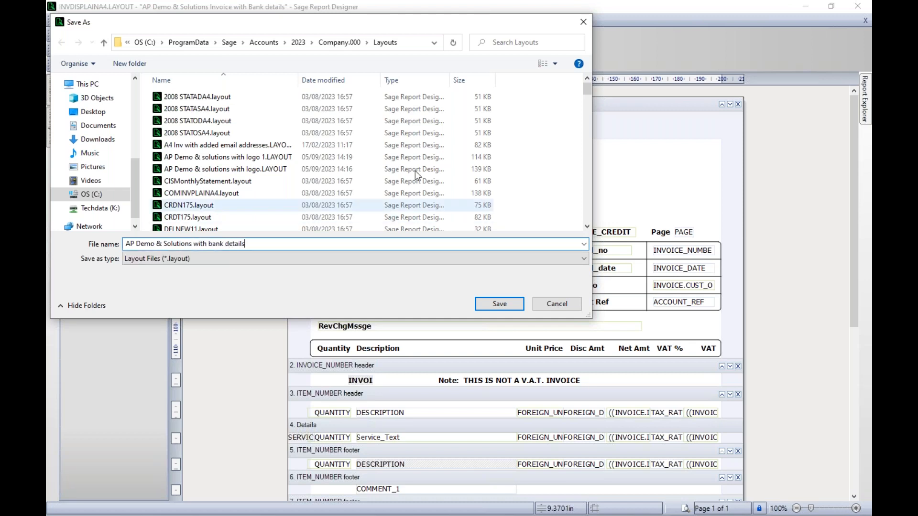
click(491, 303)
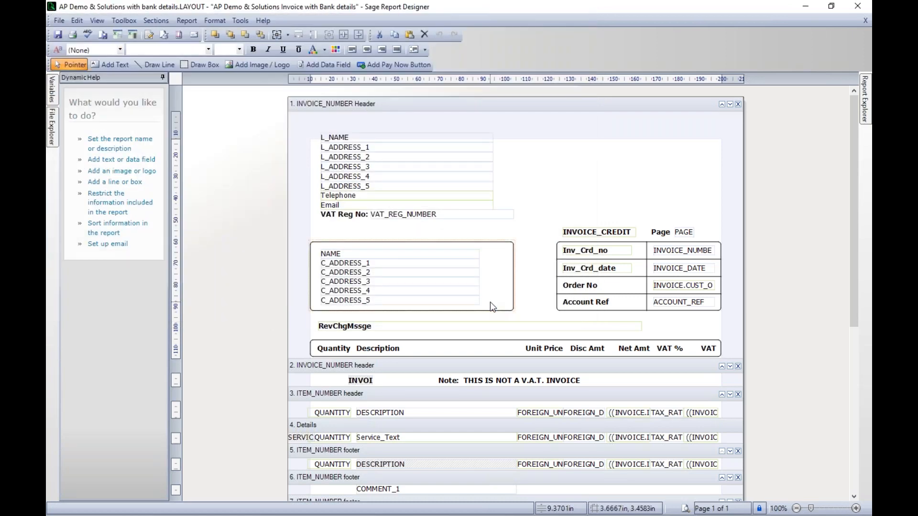
Close Report Designer, look through the layout list for the new layout, and close the Layouts window.
click(865, 7)
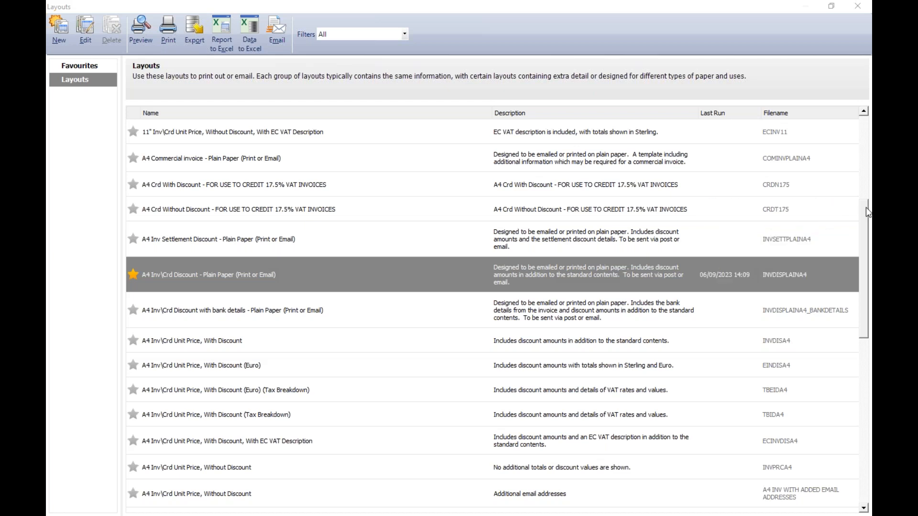
drag(863, 207, 862, 325)
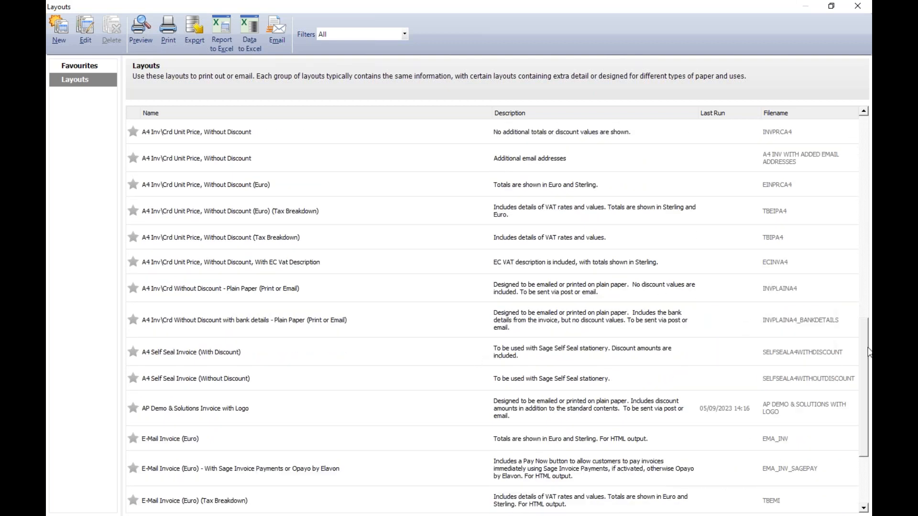
click(857, 6)
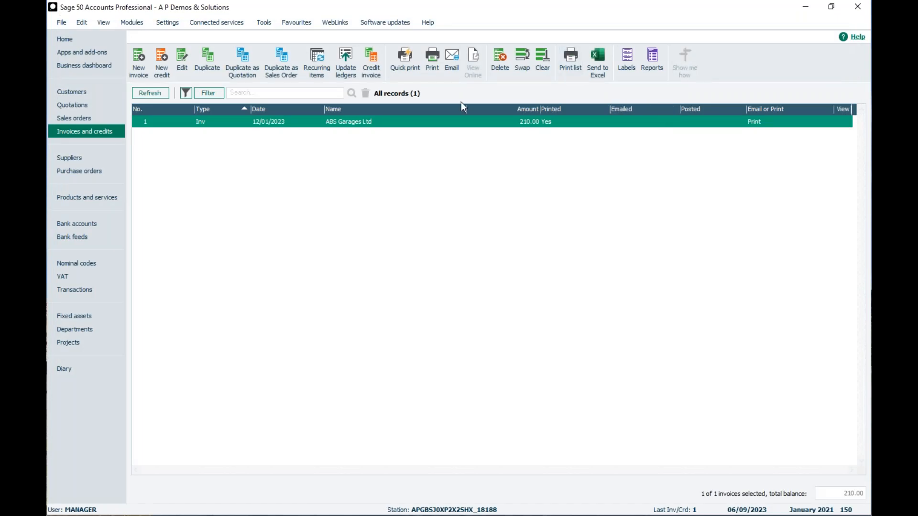
Reopen the invoice print layouts and mark AP Demo & Solutions Invoice with Bank details as a favourite.
click(431, 57)
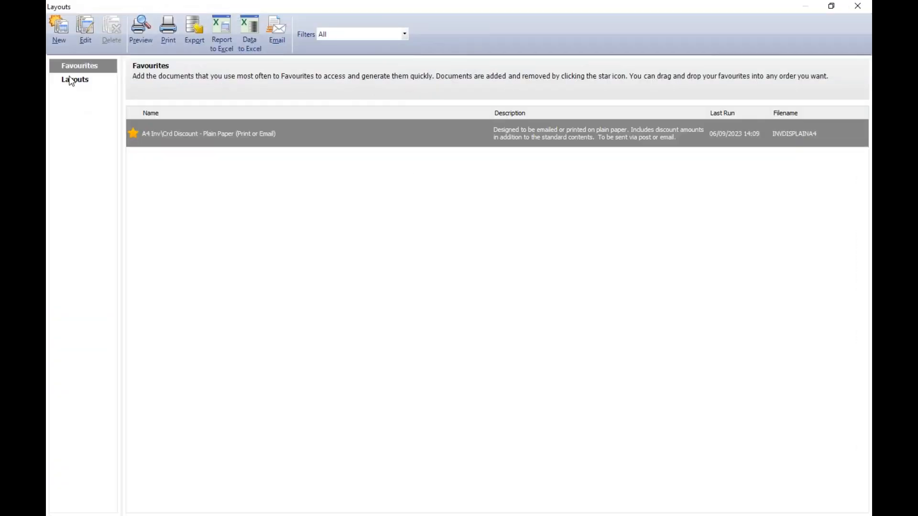
click(72, 79)
drag(864, 133, 866, 320)
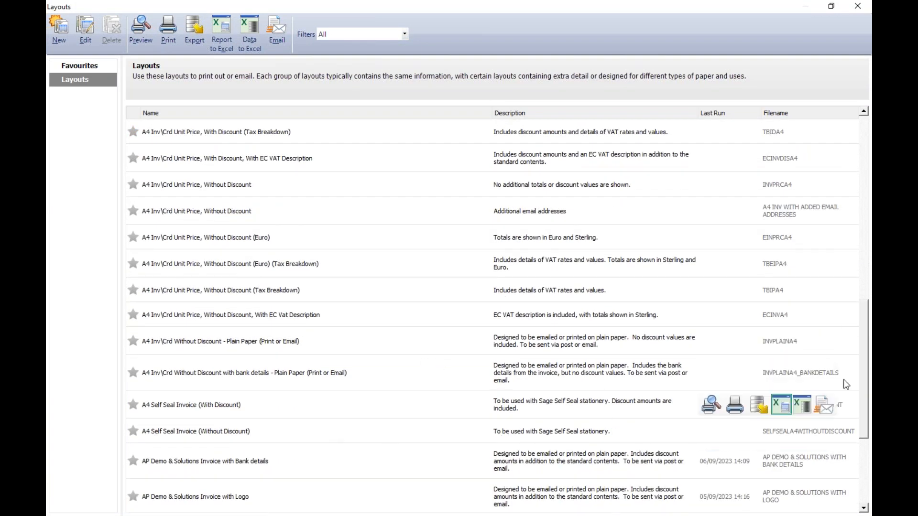
drag(863, 365, 864, 374)
click(156, 435)
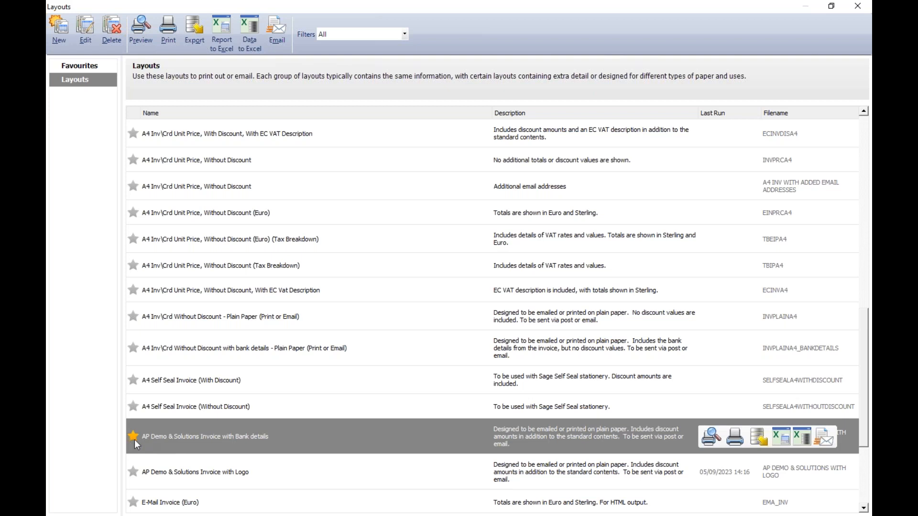
Open AP Demo & Solutions Invoice with Bank details from the favourites for editing in Report Designer.
click(83, 64)
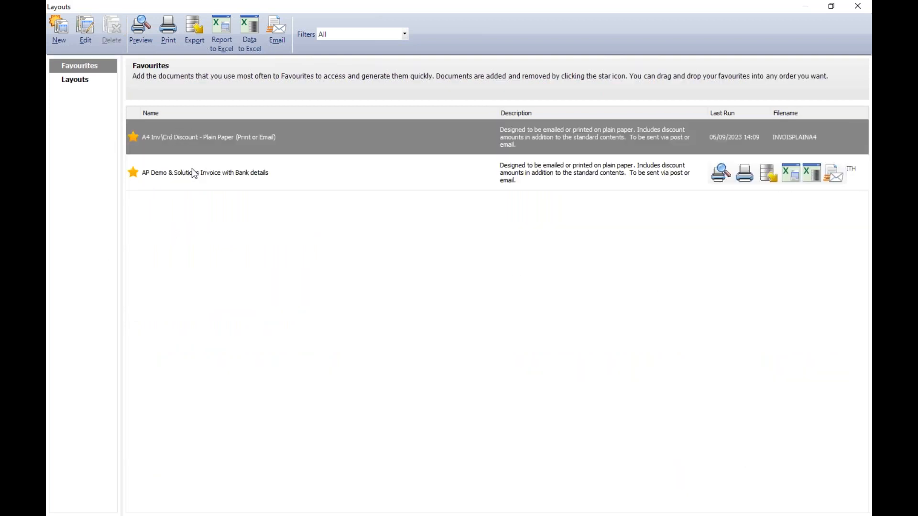
click(165, 173)
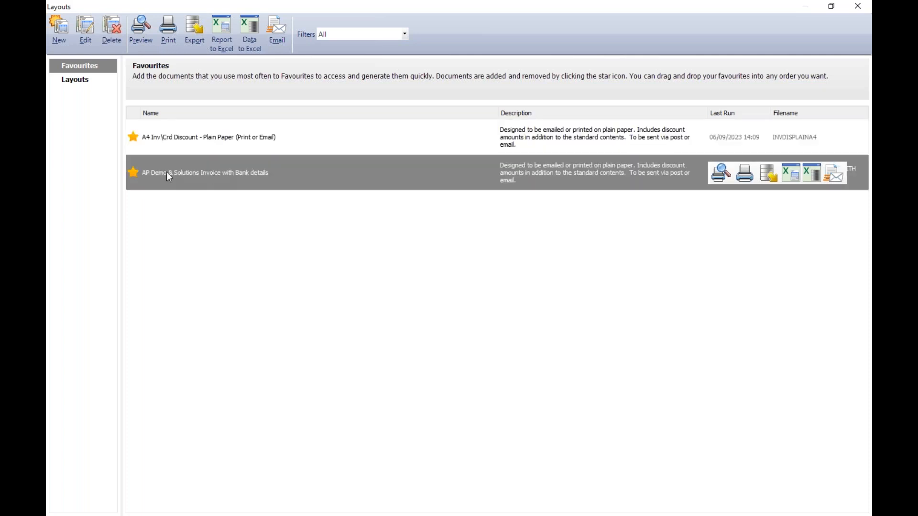
click(87, 31)
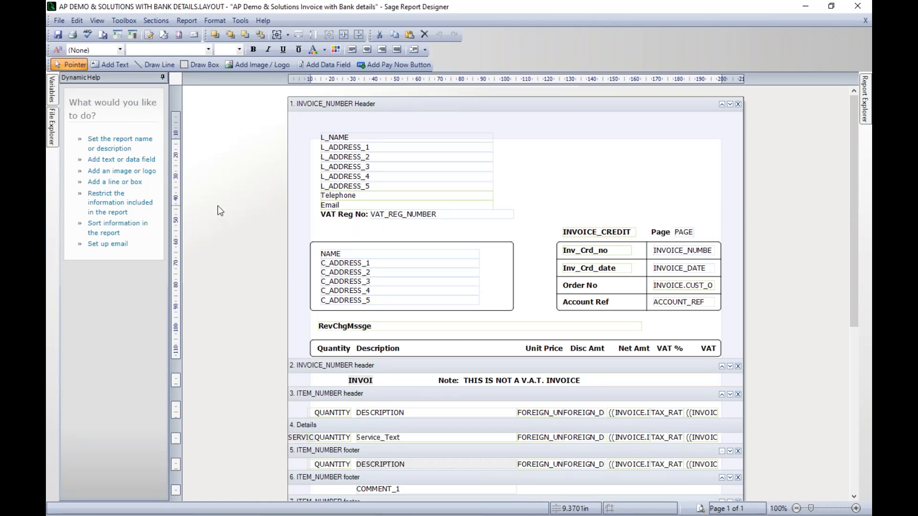
click(107, 64)
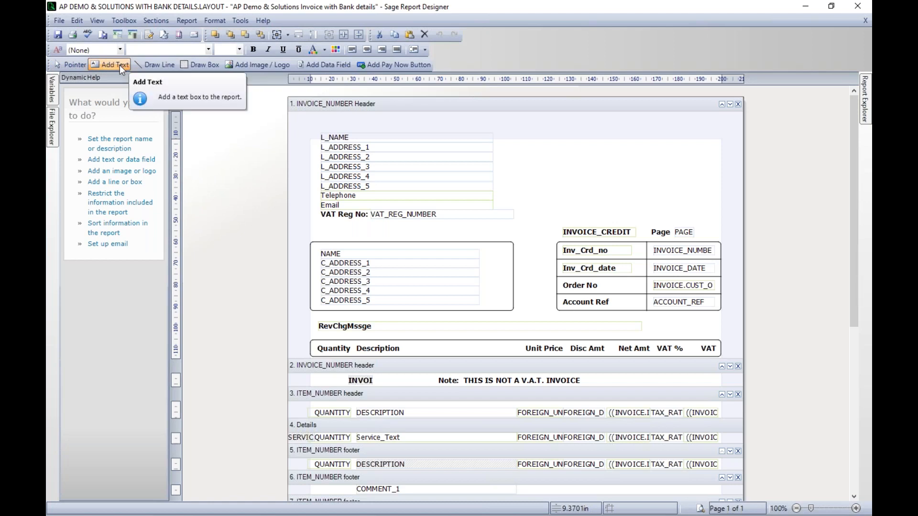
click(124, 21)
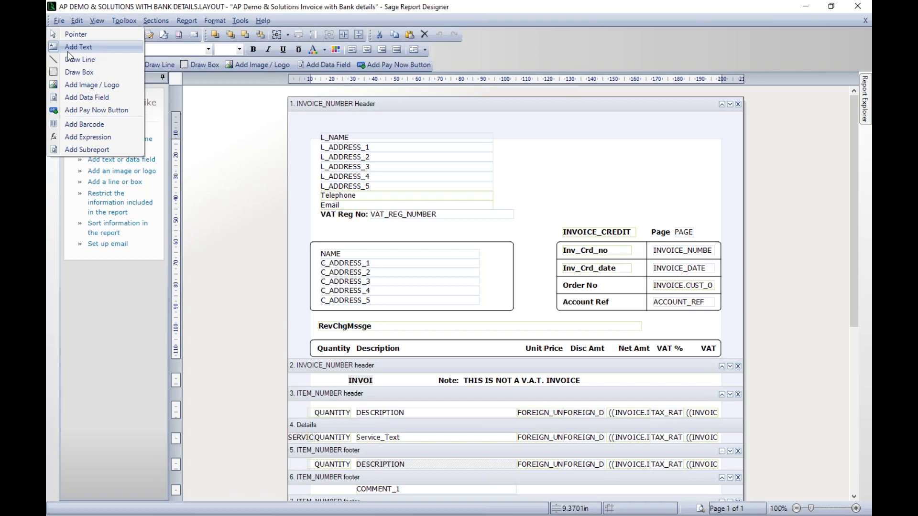
click(203, 136)
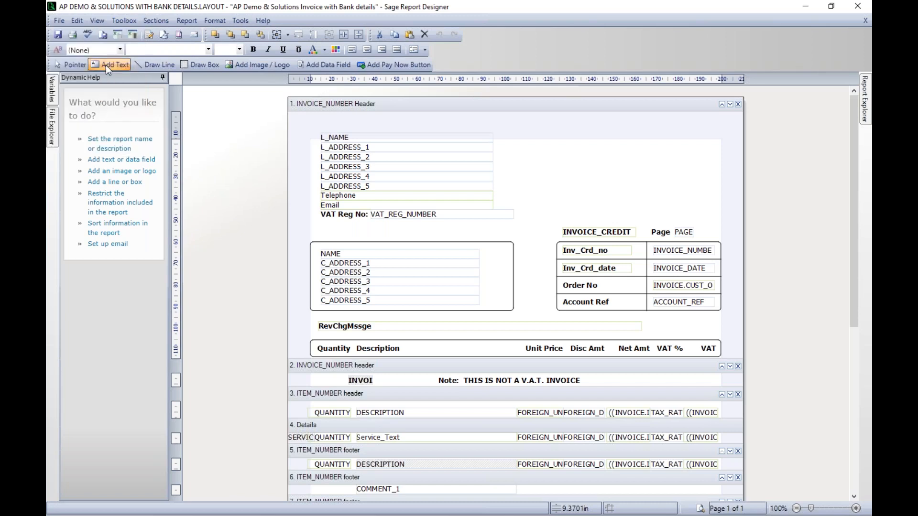
click(106, 65)
click(617, 159)
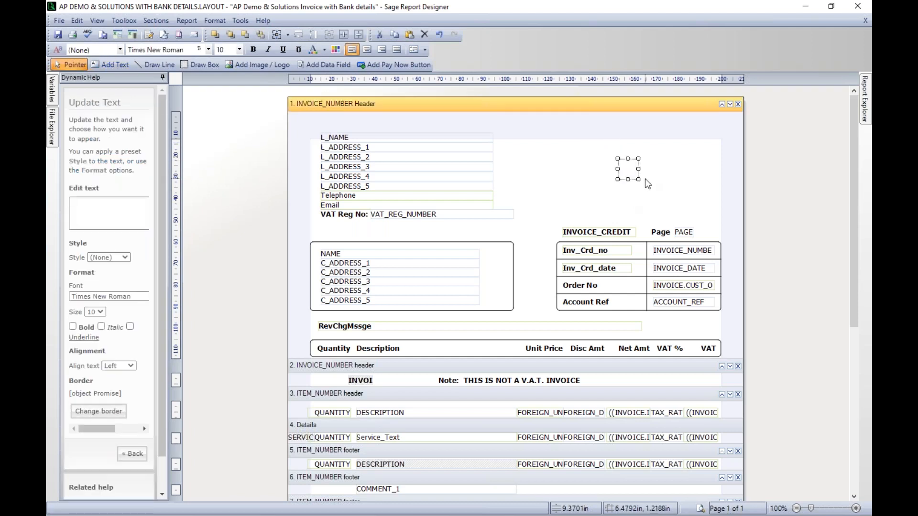
click(634, 182)
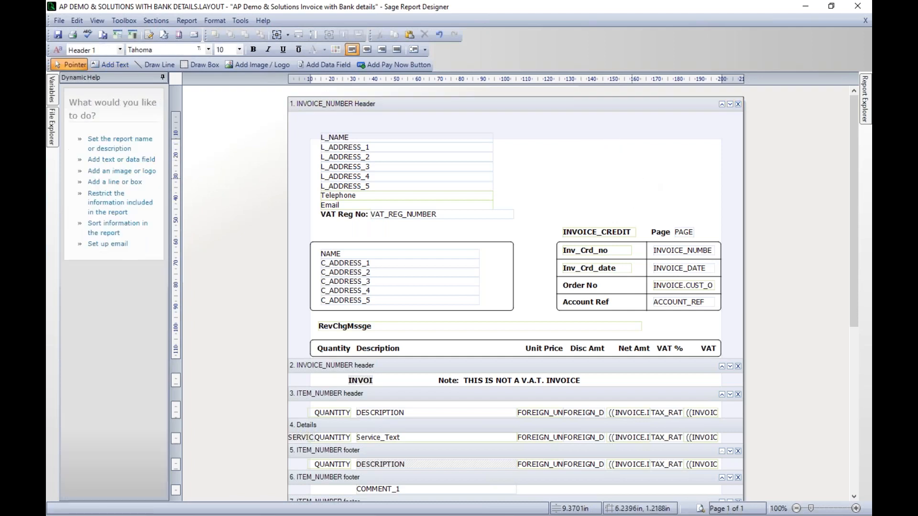
Add a text box in the empty area of the invoice header containing a payment prompt, sort code, account number and "Reference: please use account reference".
click(112, 68)
drag(585, 145, 712, 215)
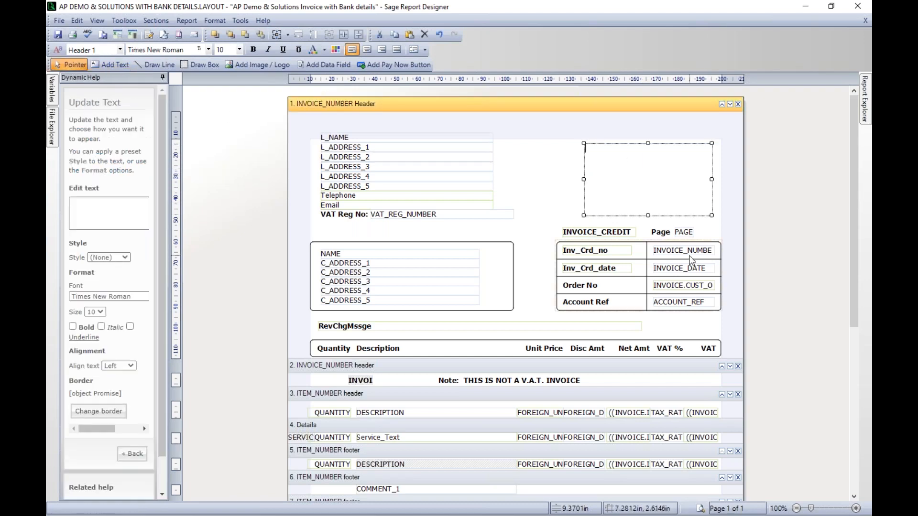
key(alt+Tab)
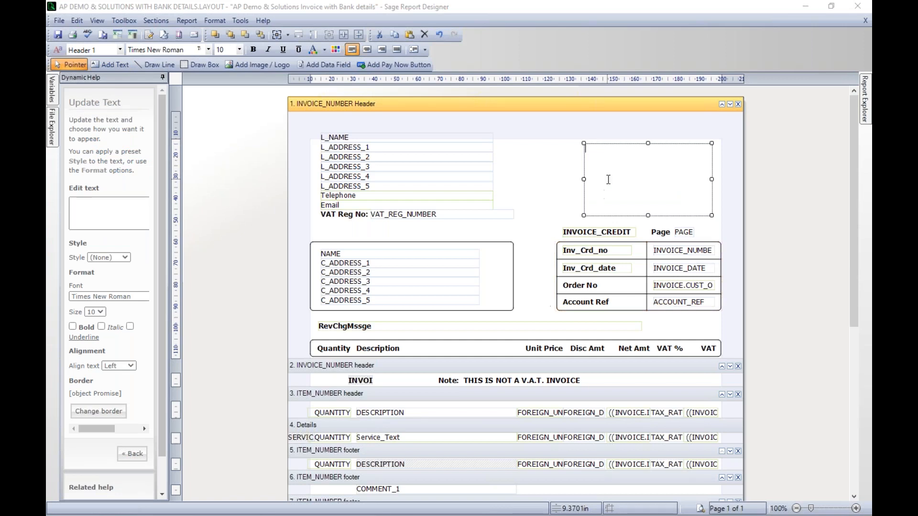
click(608, 179)
text(Want to pay your invoice? See bank details below: Sort Code: 00 - 00 - 00 Account Number: 12345678 Reference: please use account reference)
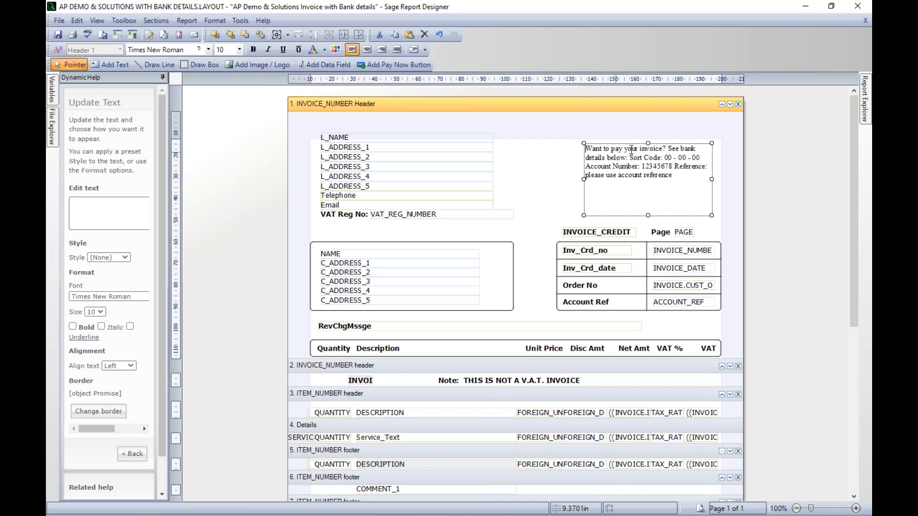
Widen the bank details text box and put the sort code, account number and reference on separate lines.
drag(584, 180, 535, 180)
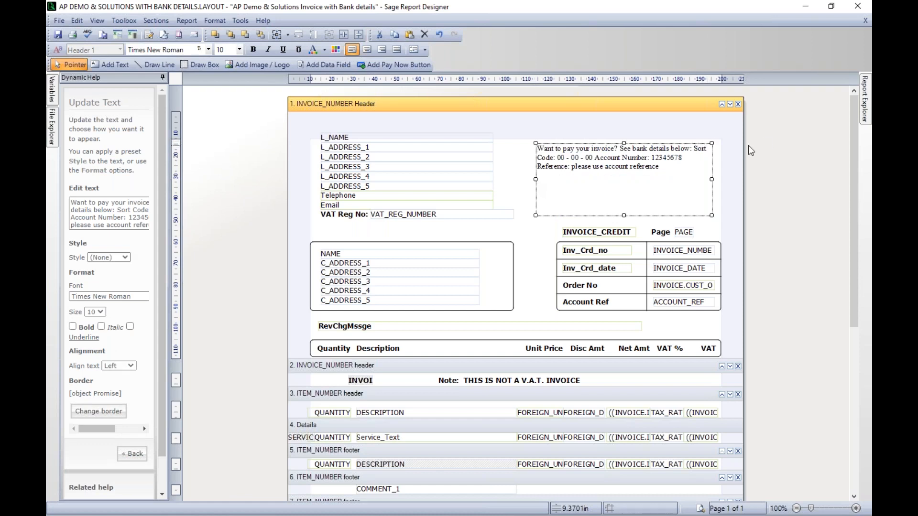
click(609, 157)
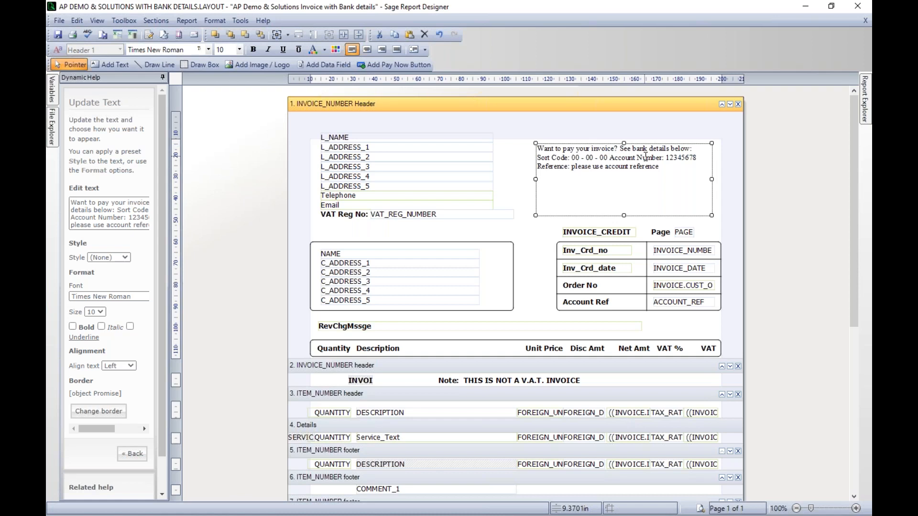
key(Return)
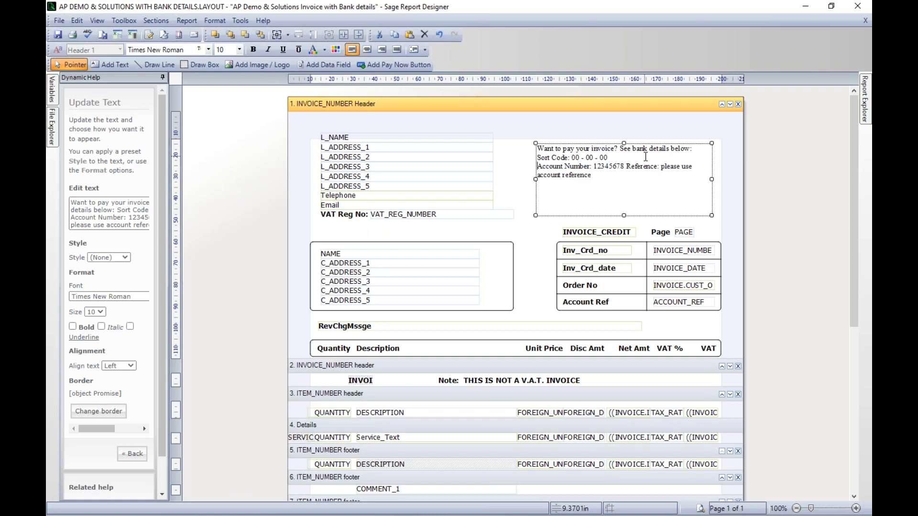
click(625, 166)
key(Return)
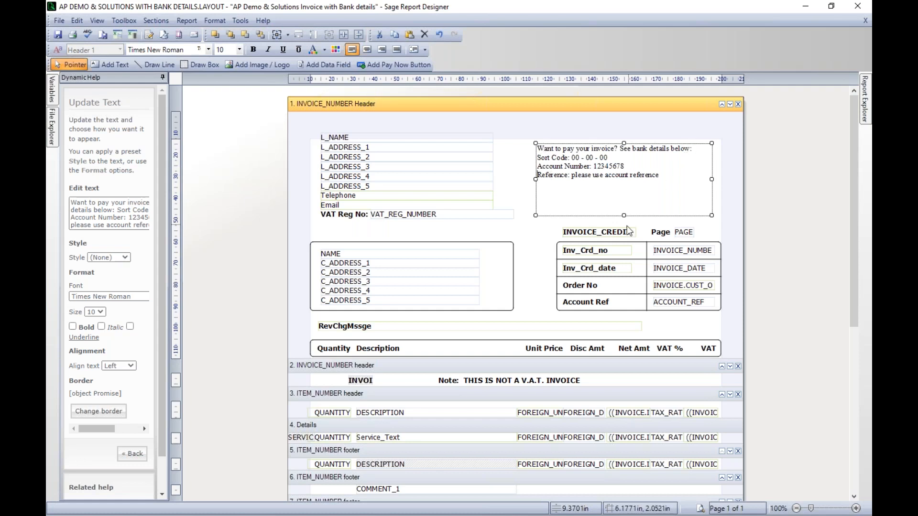
Format all the bank details text as Arial size 12, aligned right.
drag(659, 180, 530, 145)
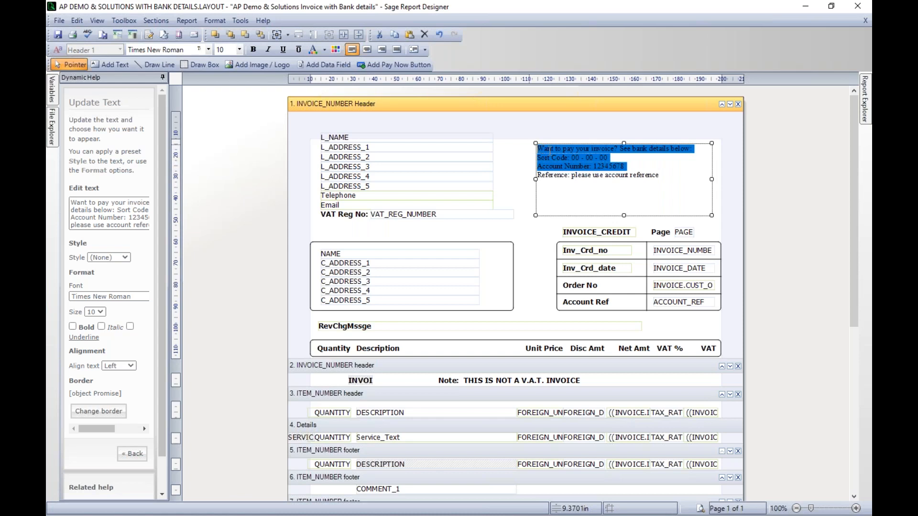
mouse_move(665, 181)
mouse_down()
mouse_move(601, 175)
mouse_move(660, 176)
mouse_up()
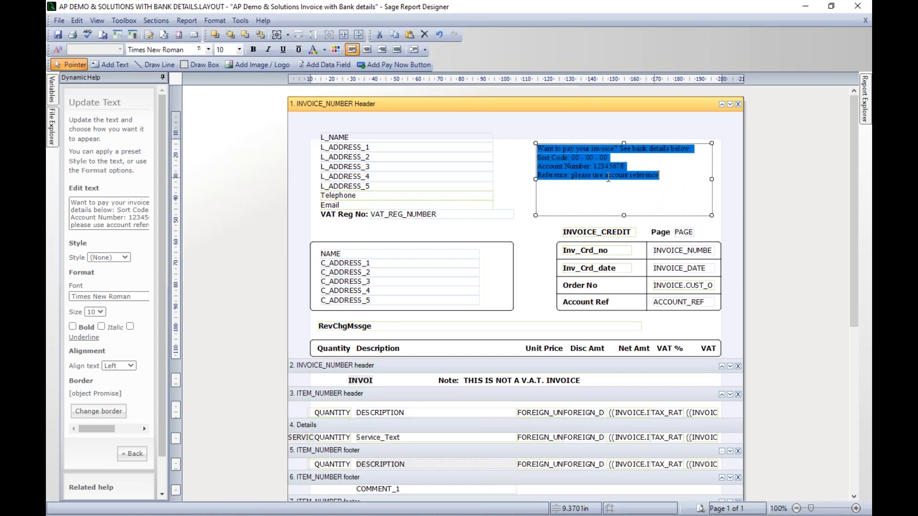
click(209, 49)
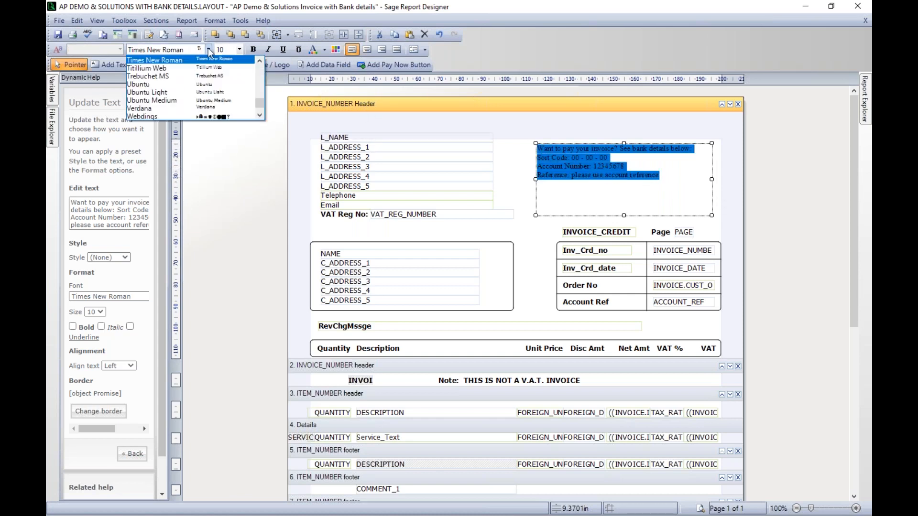
key(a)
key(r)
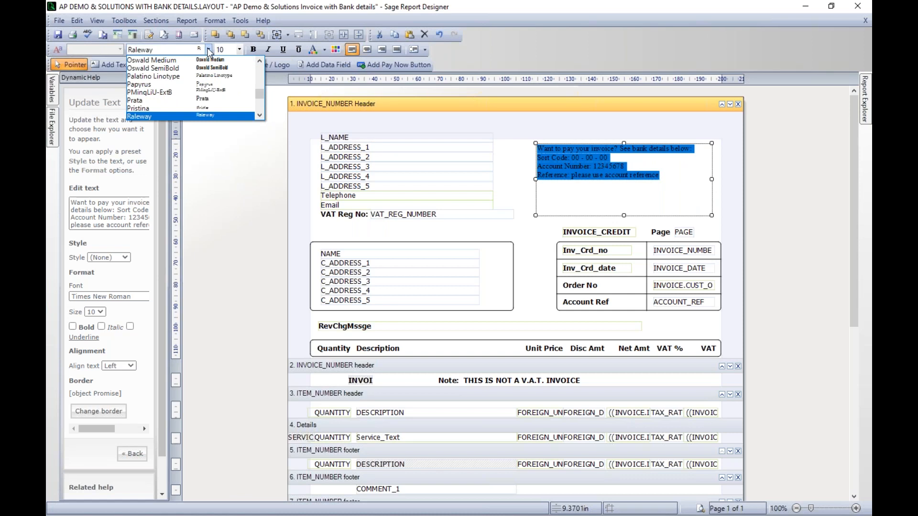
key(a)
click(215, 59)
click(239, 50)
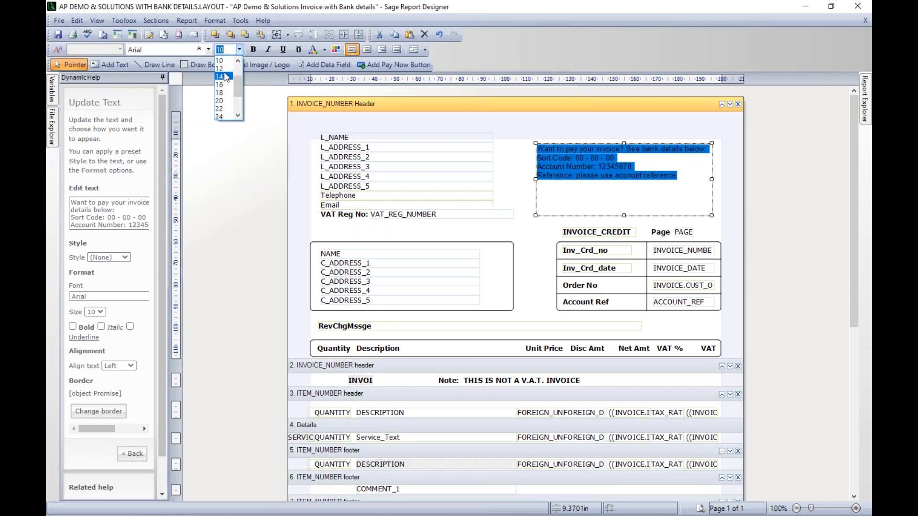
click(219, 68)
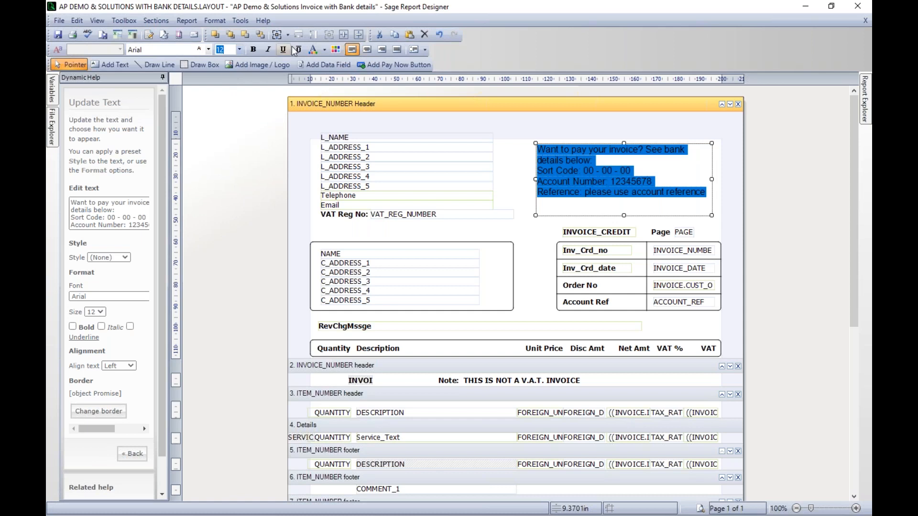
click(381, 50)
click(704, 128)
click(693, 209)
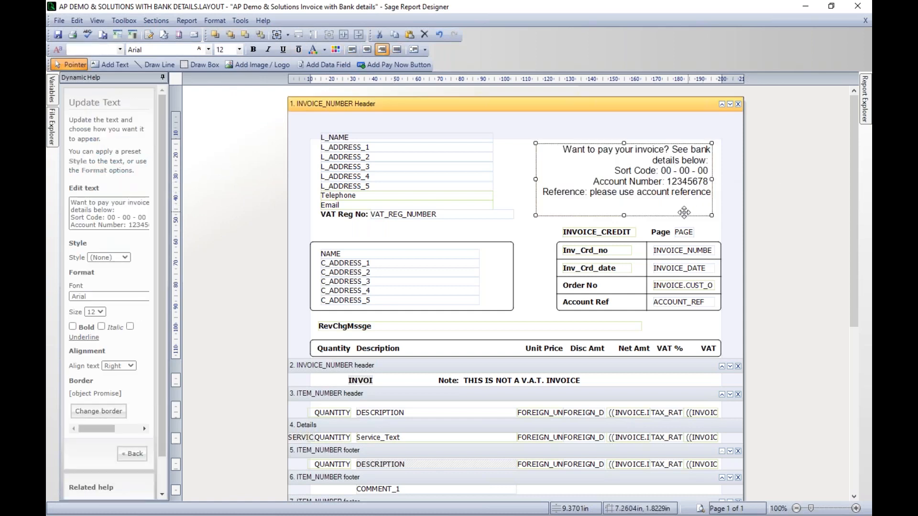
Shorten the bank details box to fit its text and line it up with the header's top and right margins.
drag(624, 215, 624, 202)
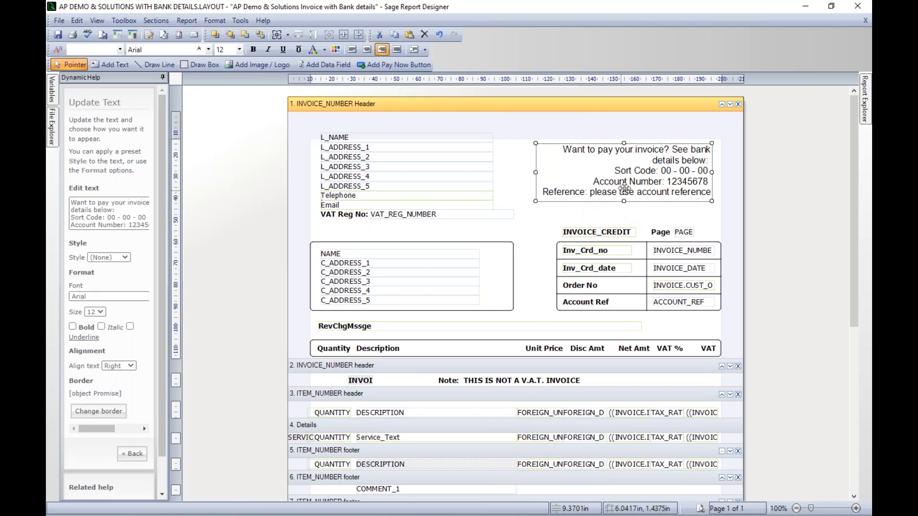
mouse_move(662, 172)
mouse_down()
mouse_move(668, 119)
mouse_move(674, 183)
mouse_move(673, 167)
mouse_up()
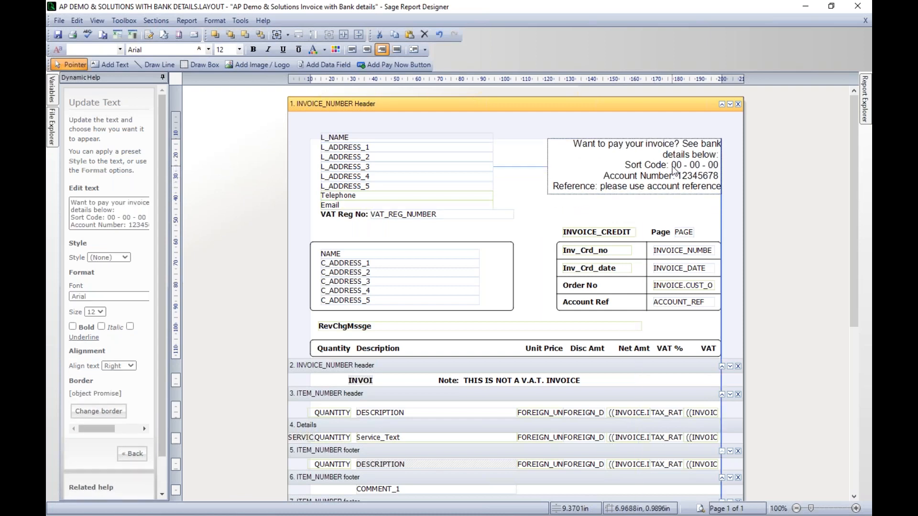
drag(580, 182, 554, 185)
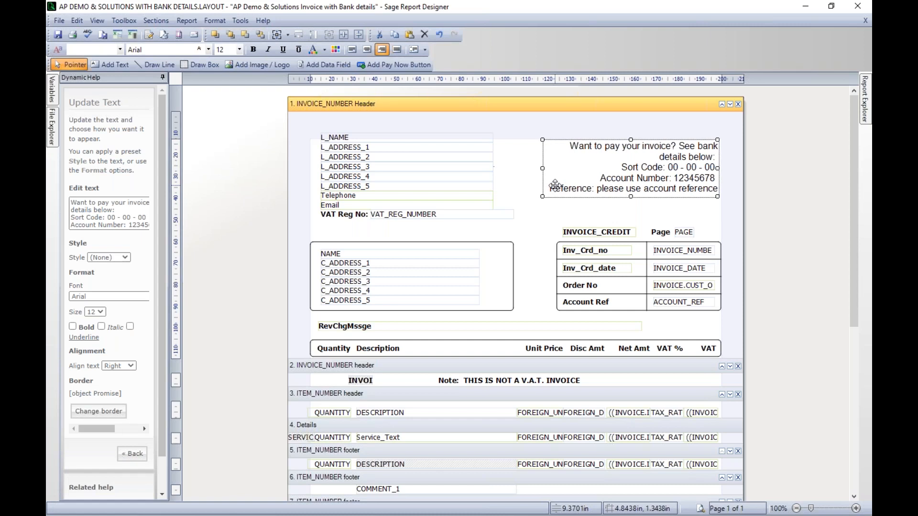
key(Right)
key(Left)
key(Left)
key(Down)
key(Up)
key(Right)
key(Right)
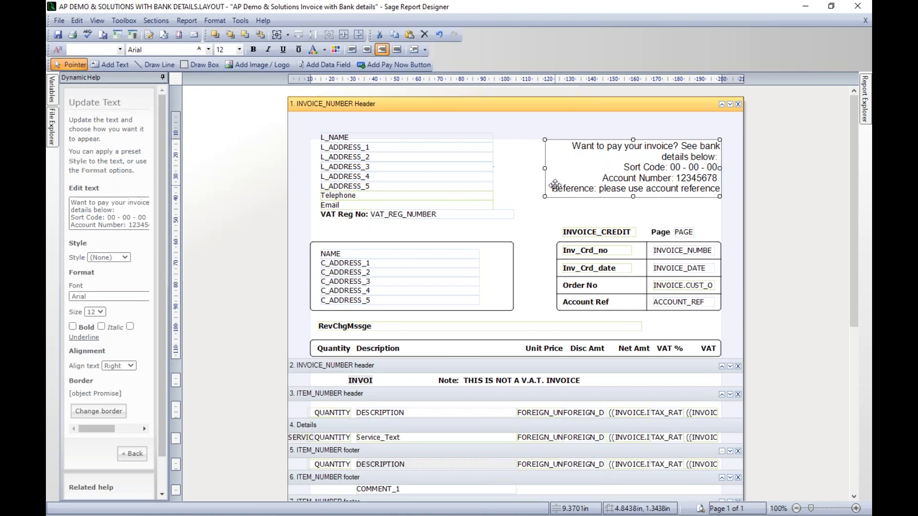
click(755, 315)
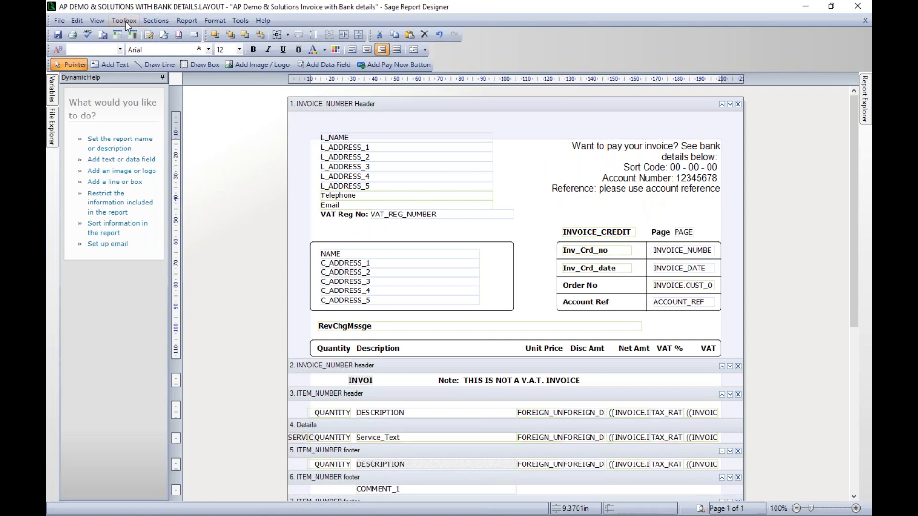
Preview the invoice from the header down to the totals, then close the preview and the error list.
click(102, 19)
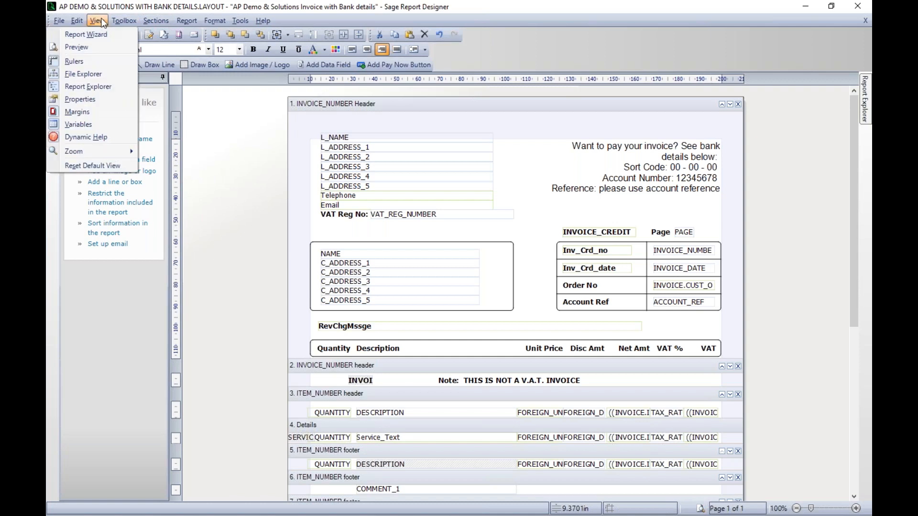
click(75, 48)
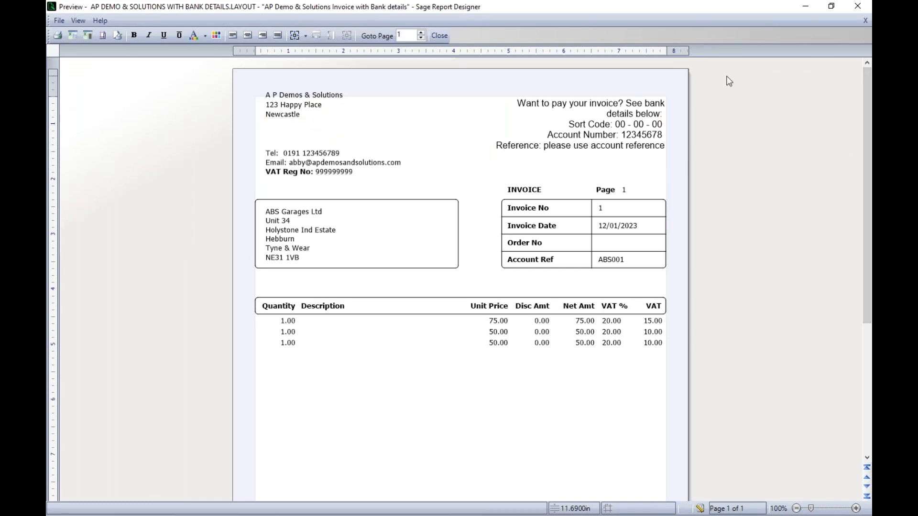
drag(869, 99, 868, 235)
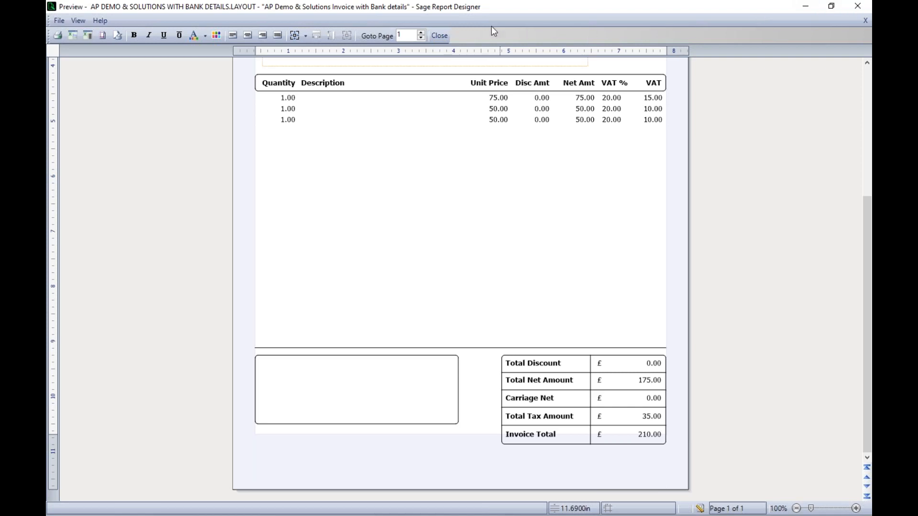
click(439, 35)
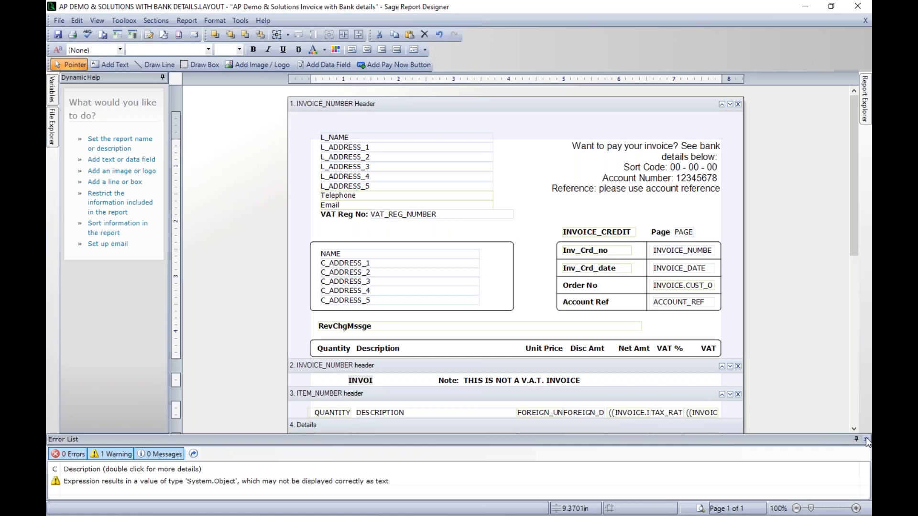
click(865, 438)
Delete the delivery box in the last invoice footer together with Deliver_To, DEL_NAME and the five DEL_ADDRESS fields.
drag(853, 125, 853, 333)
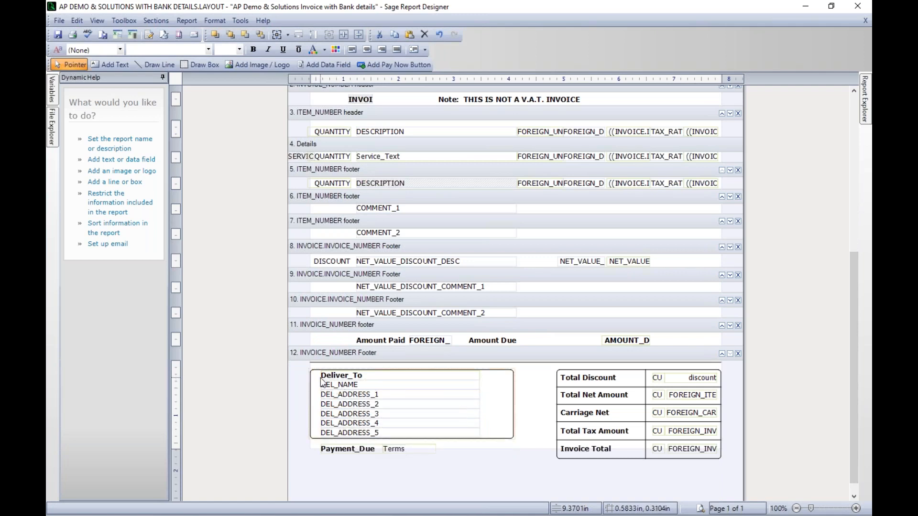
click(488, 439)
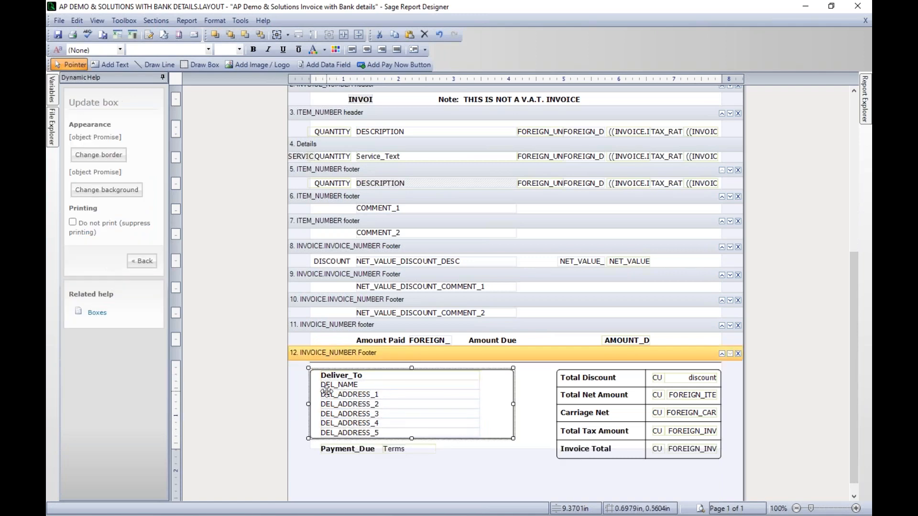
key(Delete)
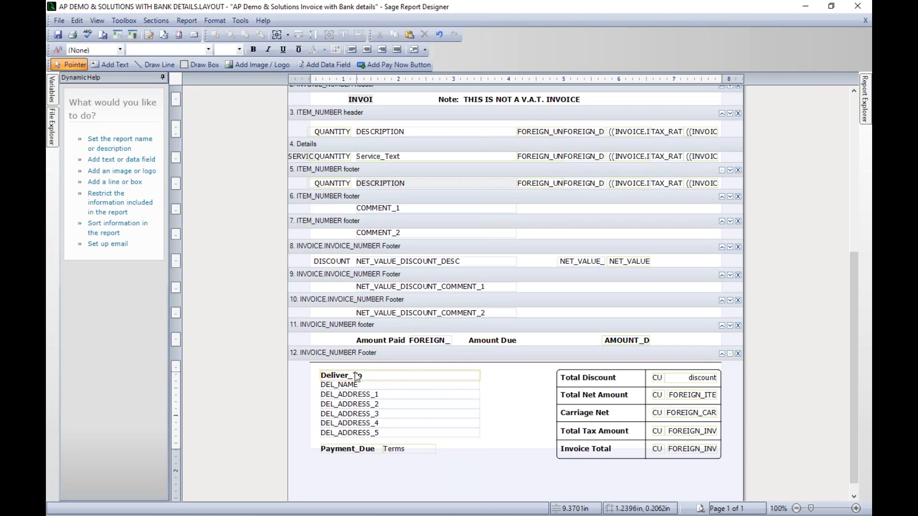
click(497, 366)
drag(314, 369, 488, 439)
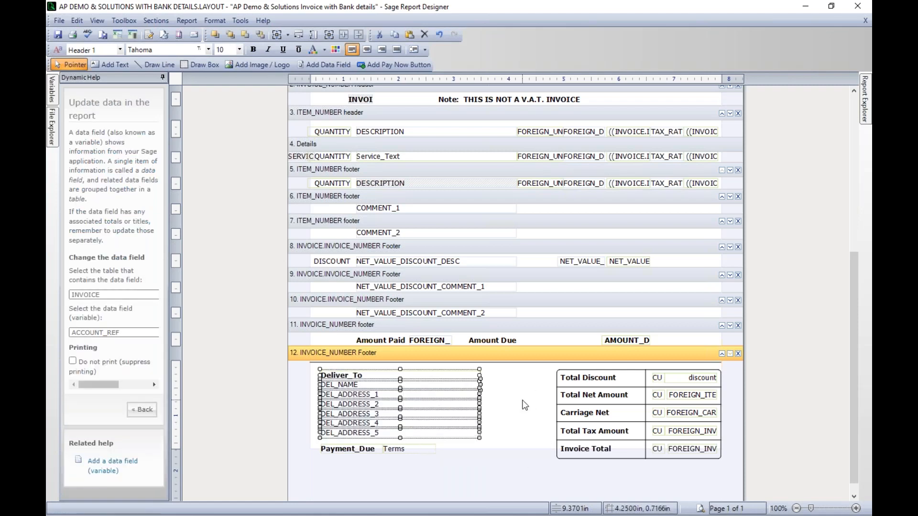
key(Delete)
Move the bank details text from the header into the cleared delivery area of the last footer and align it left.
drag(849, 348, 843, 158)
drag(643, 176, 467, 488)
drag(851, 270, 843, 395)
drag(458, 222, 404, 406)
click(352, 50)
click(755, 359)
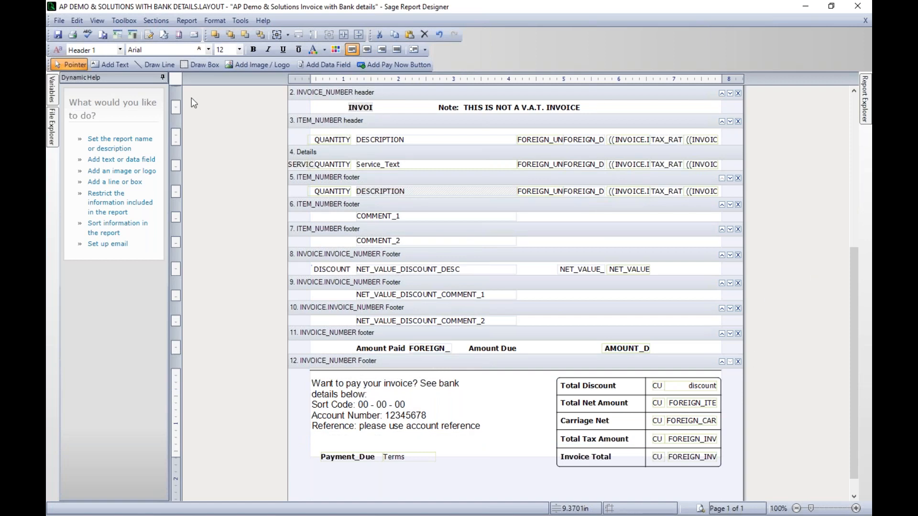
click(57, 21)
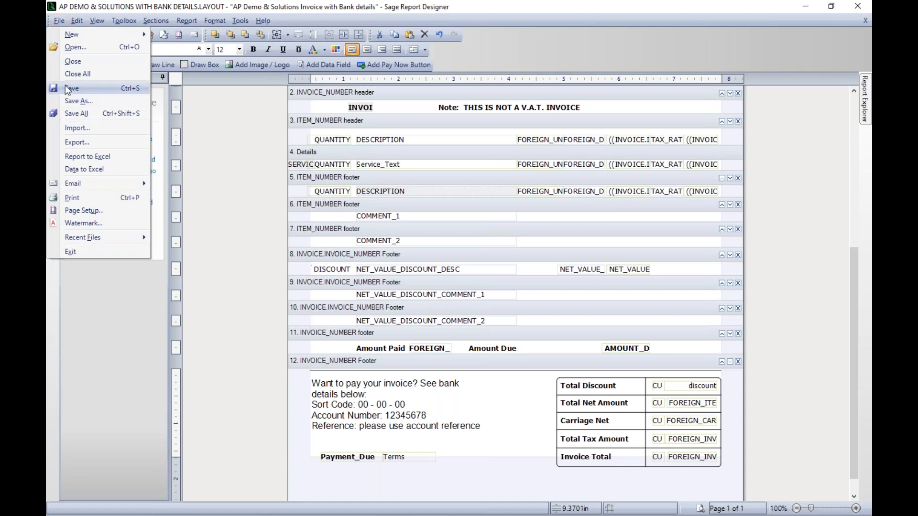
click(245, 112)
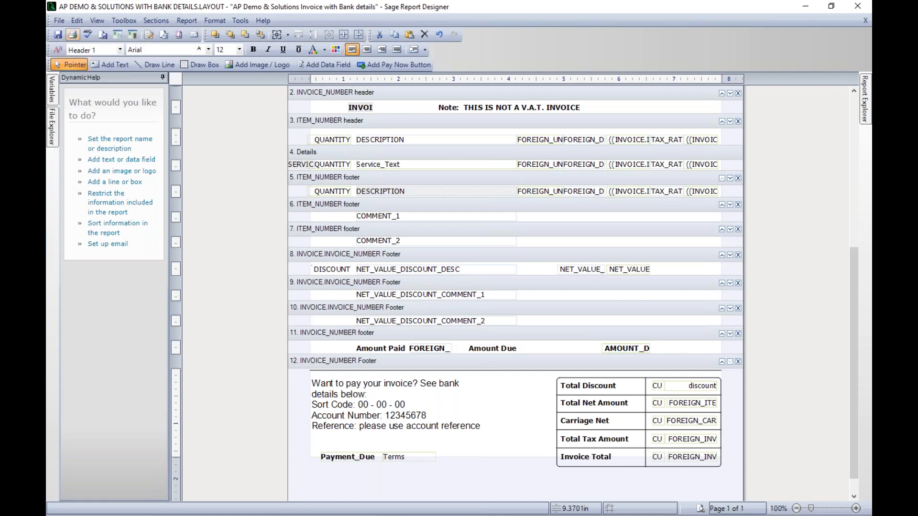
Save the invoice layout with bank details and close the report designer.
click(58, 35)
click(856, 11)
mouse_move(374, 167)
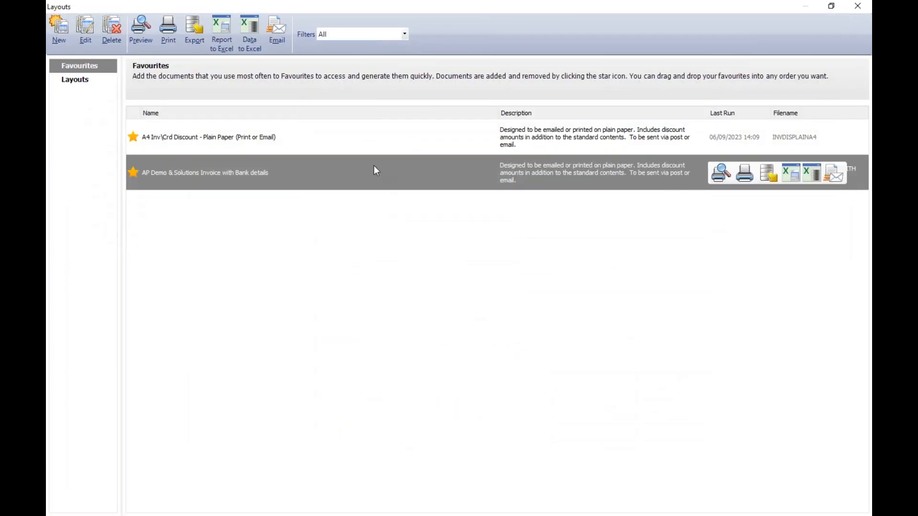
Preview the AP Demo & Solutions Invoice with Bank details layout down to its footer, then close the preview and the layouts list.
click(721, 174)
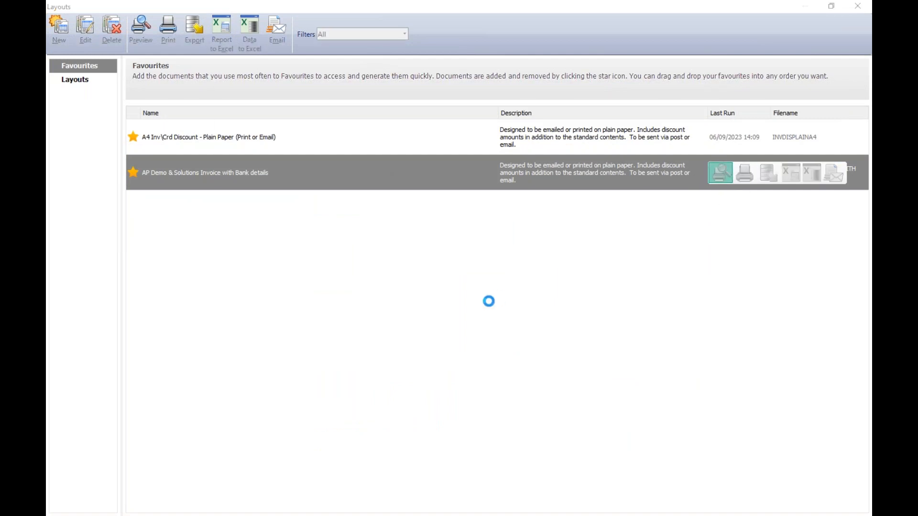
click(672, 82)
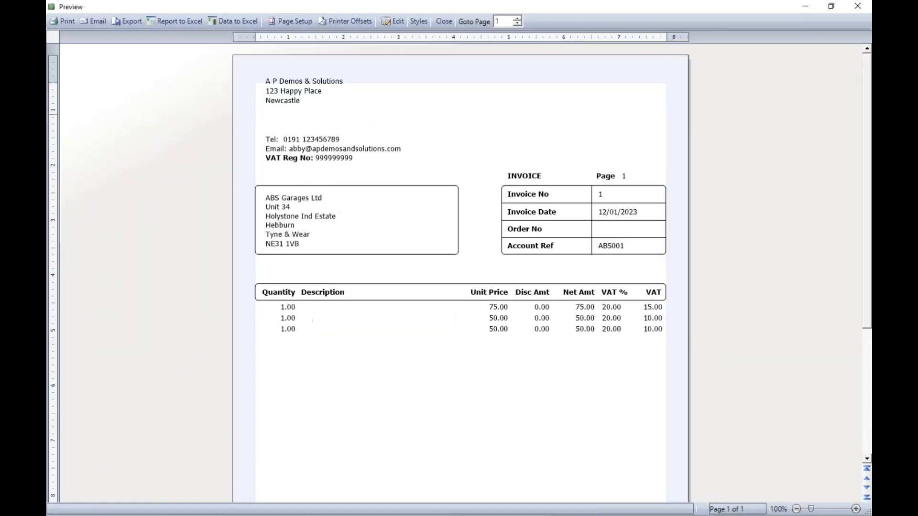
drag(868, 130, 868, 254)
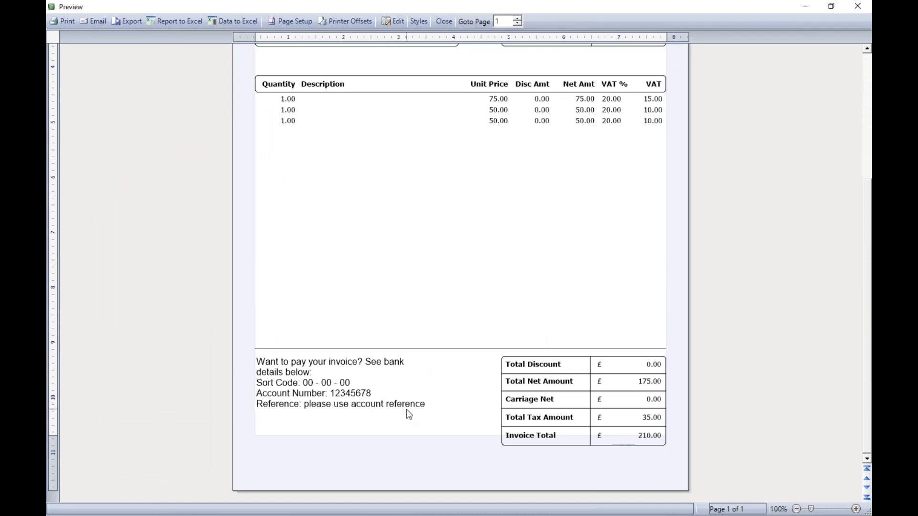
click(852, 9)
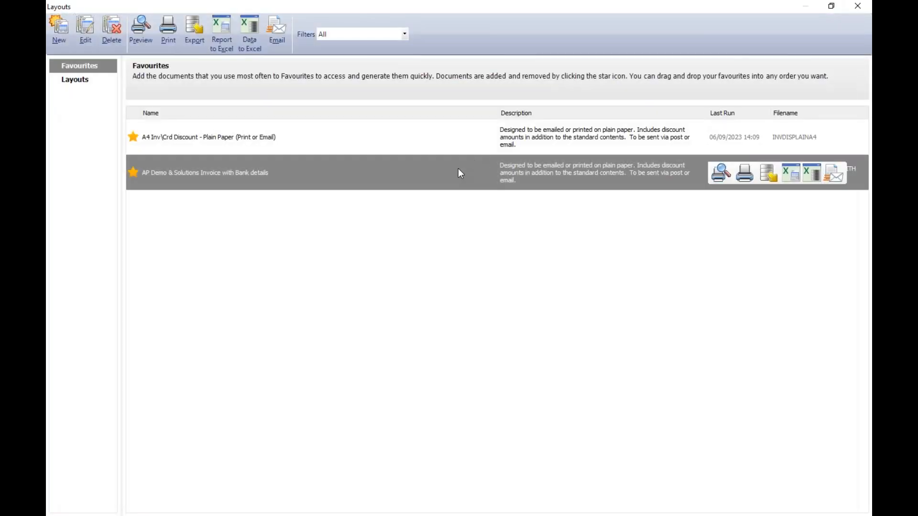
click(851, 9)
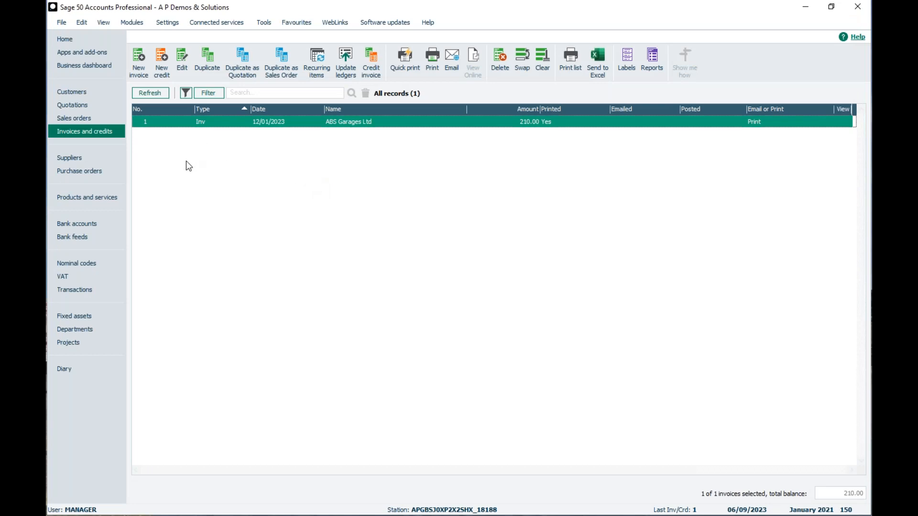
Open the customer statement layout "A4 Statement, Grouped & All Items - Plain Paper (Print or Email)" for editing.
click(67, 94)
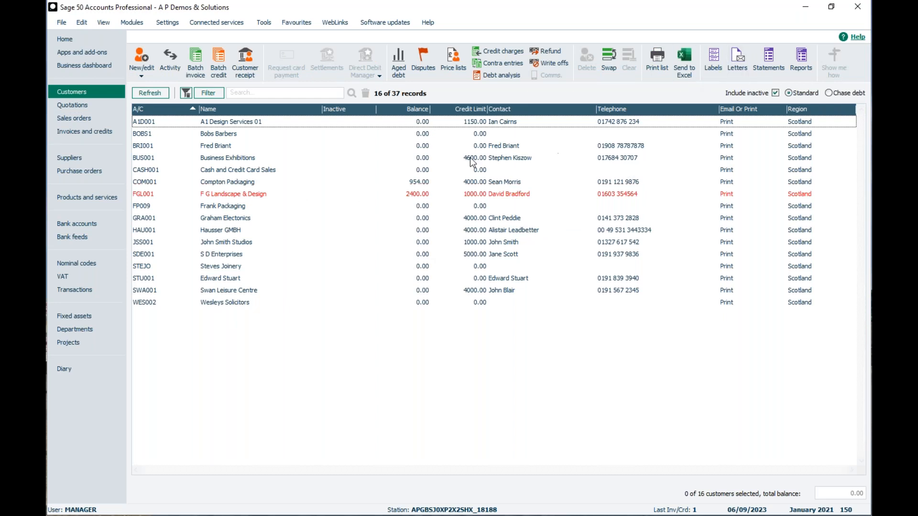
click(770, 58)
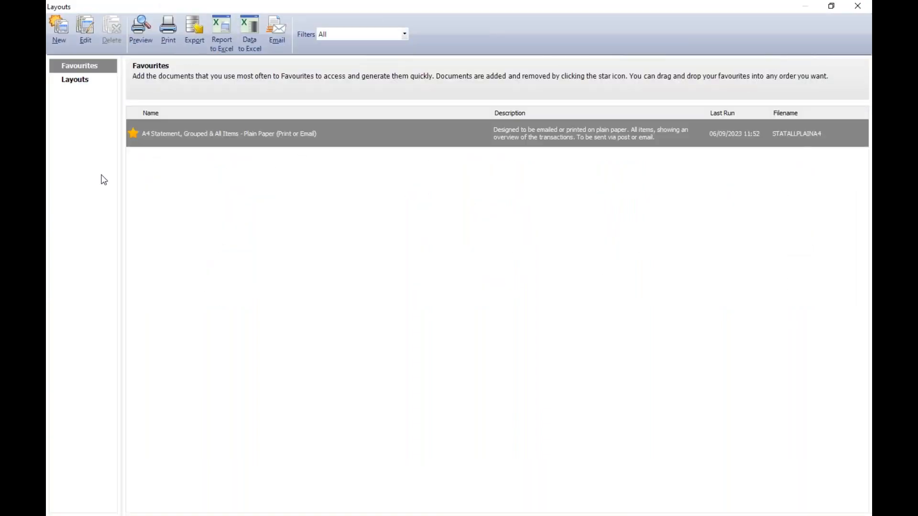
mouse_move(175, 138)
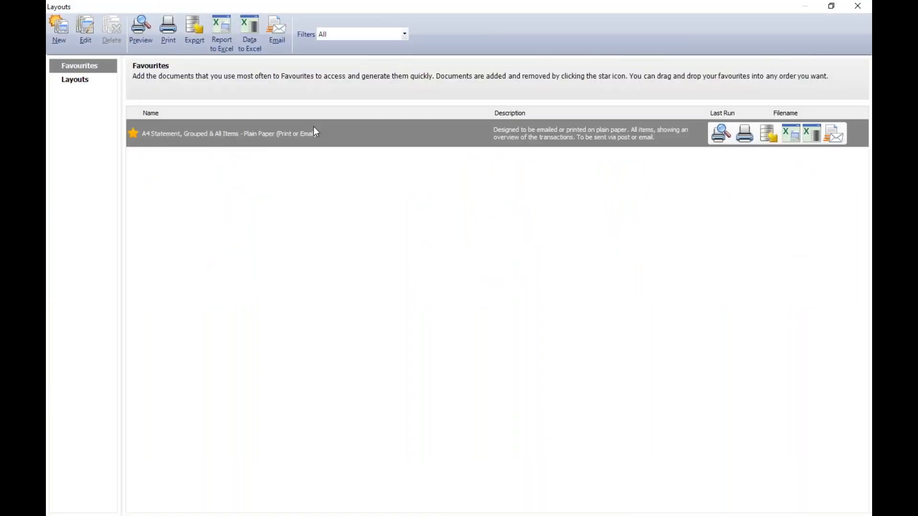
click(96, 82)
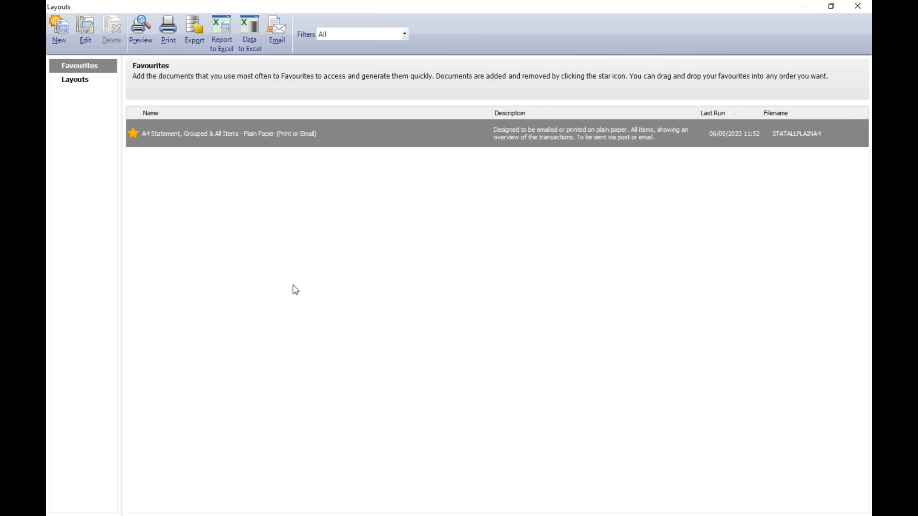
click(95, 67)
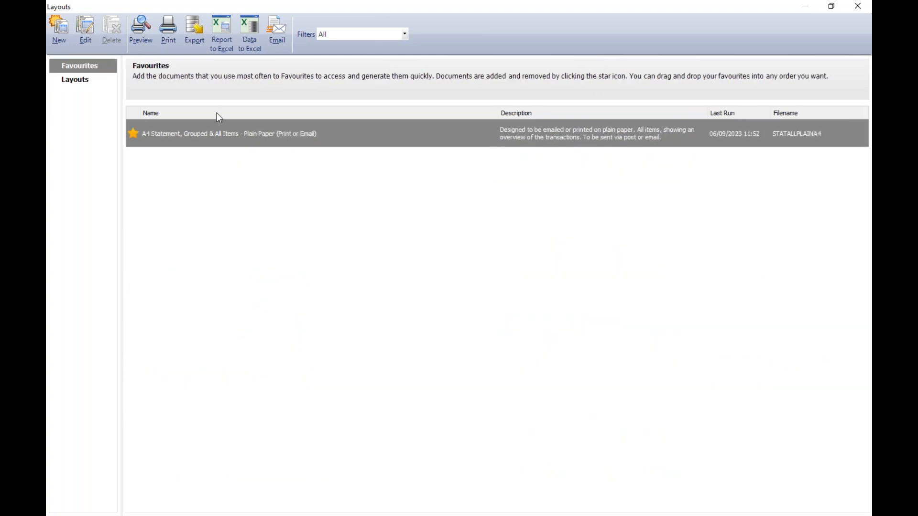
click(86, 35)
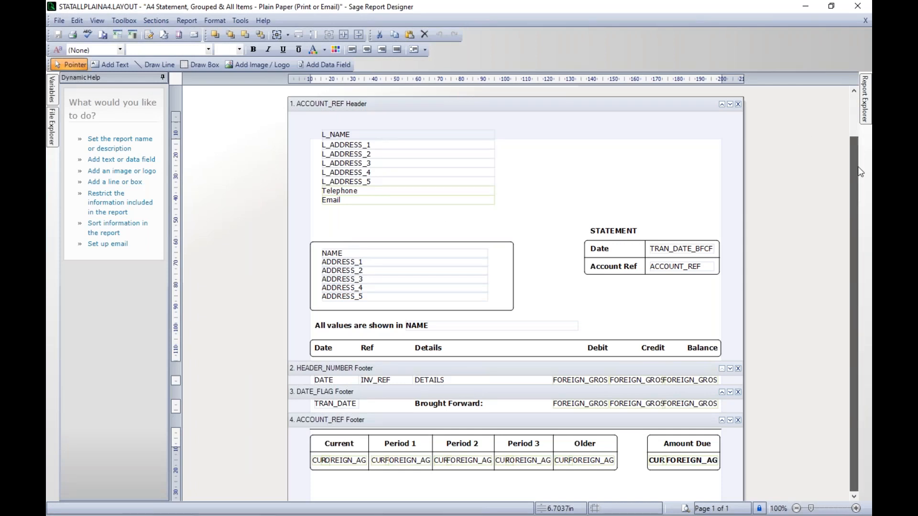
Add a text box in the empty area above STATEMENT in the ACCOUNT_REF Header, containing the sort code, account number and "Reference: please use account reference".
scroll(860, 172, down, 2)
drag(853, 185, 843, 110)
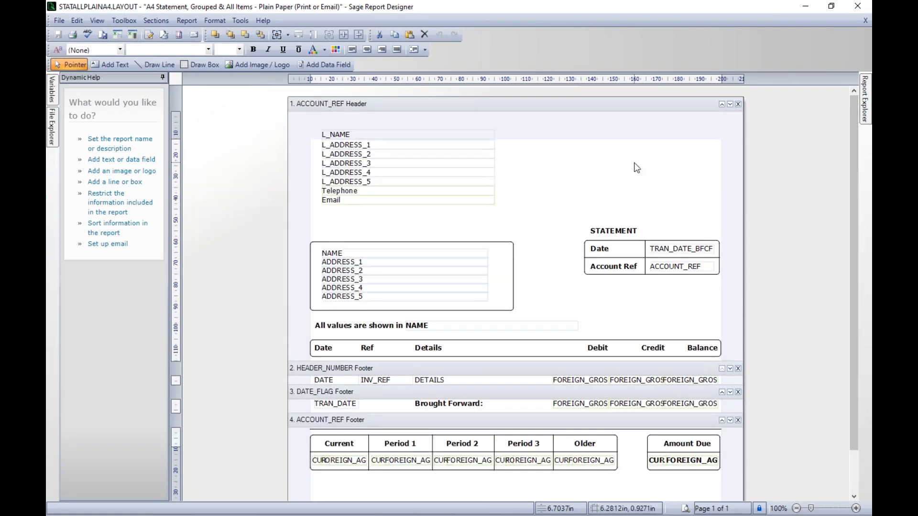
click(634, 163)
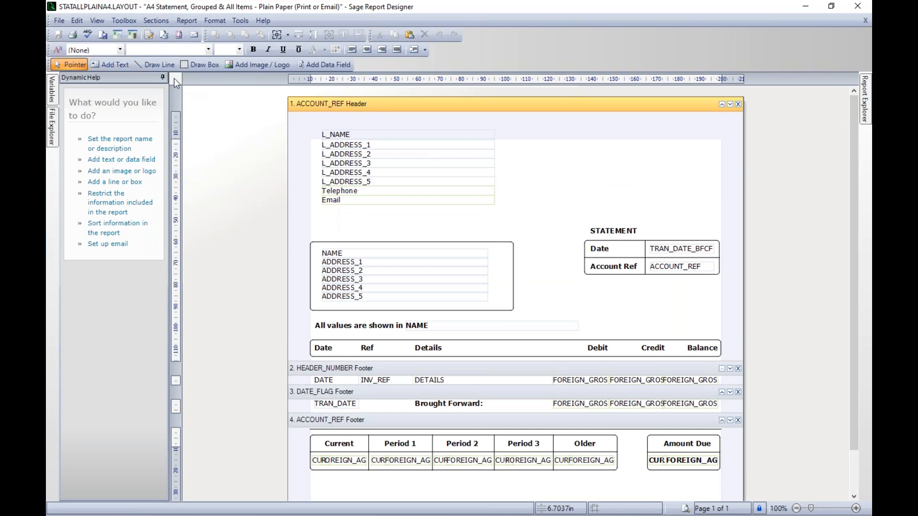
click(116, 63)
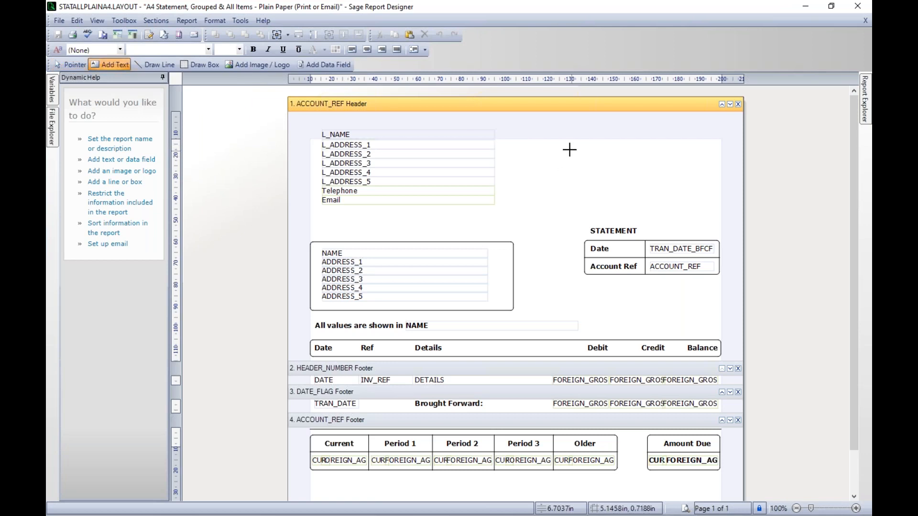
drag(565, 147, 714, 218)
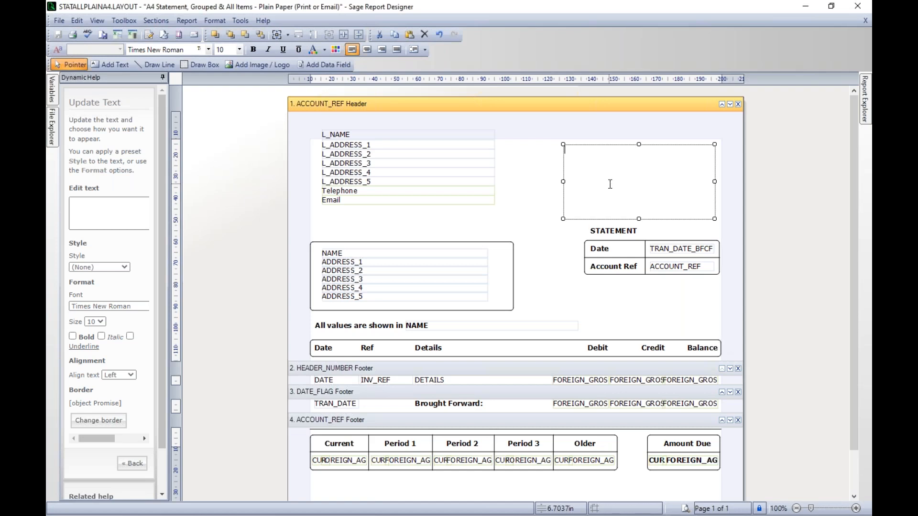
text(Sort Code: 00 - 00 - 00 Account Number: 12345678 Reference: please use account reference)
Break the bank details text into separate lines for the sort code, account number and reference.
click(636, 136)
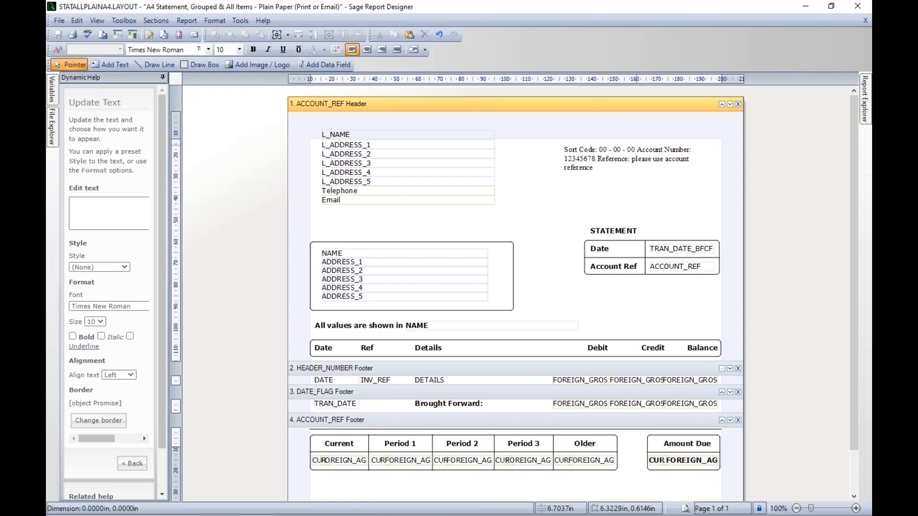
click(641, 152)
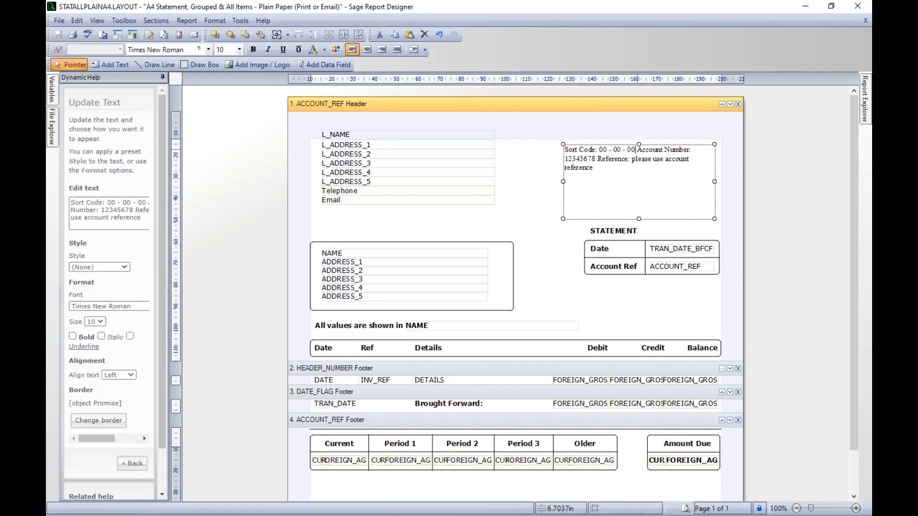
key(Return)
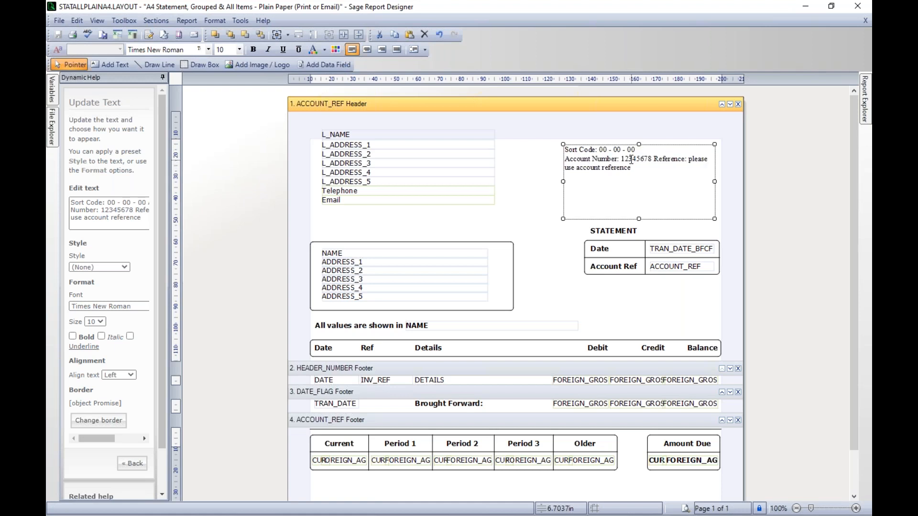
click(653, 158)
key(Return)
Format the bank details as bold 12-point Arial text aligned right, and widen their box slightly.
drag(688, 168, 585, 144)
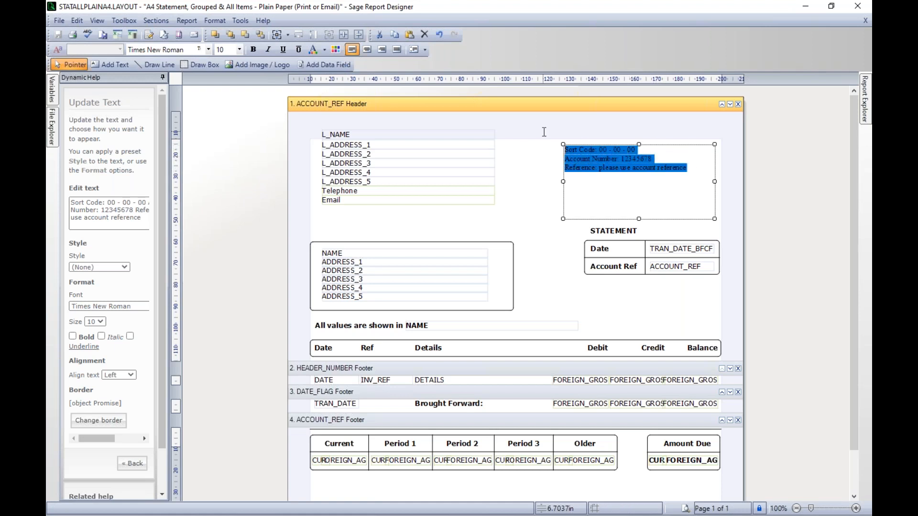
click(239, 50)
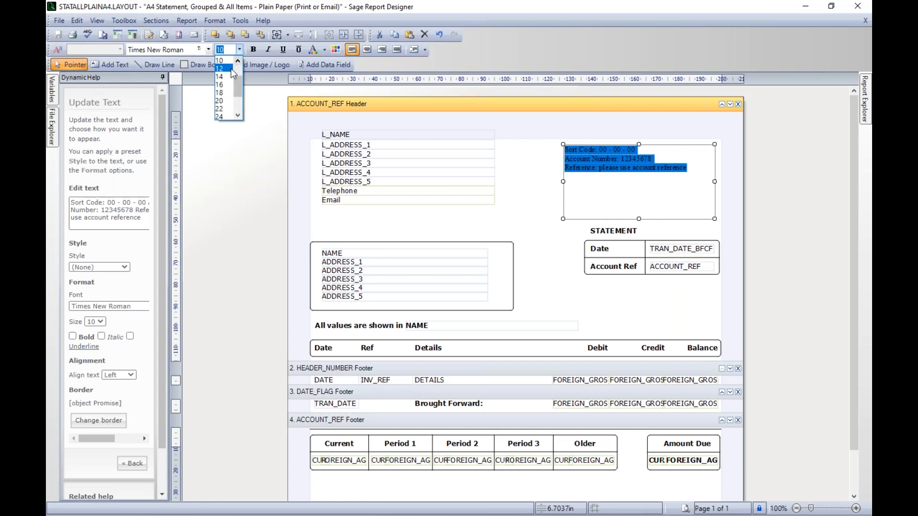
click(224, 84)
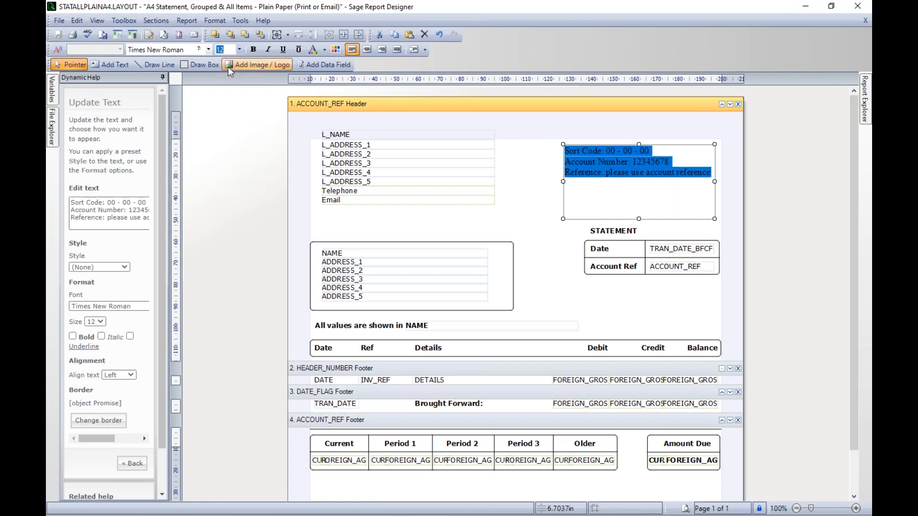
click(382, 49)
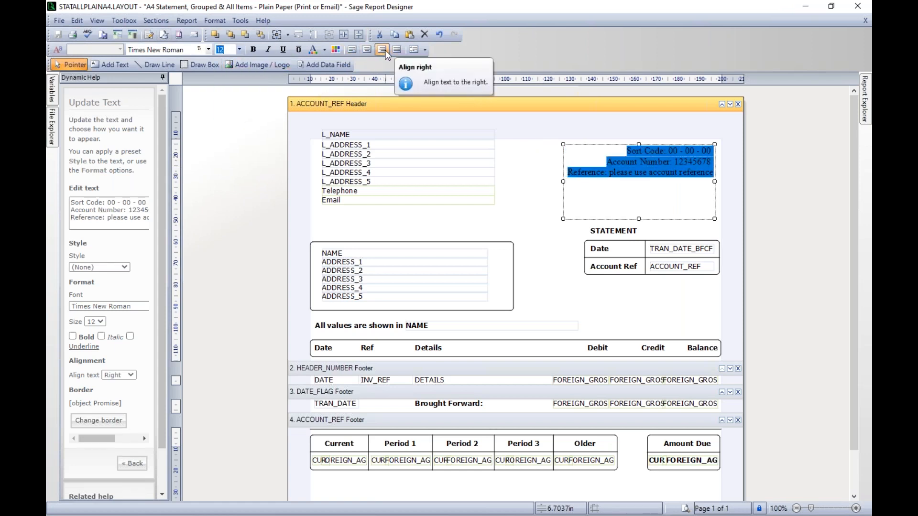
click(254, 50)
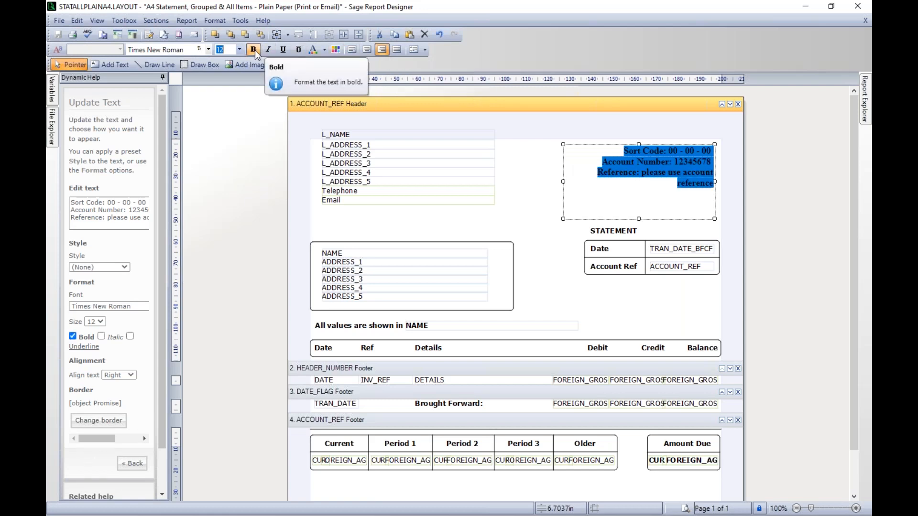
drag(563, 181, 553, 182)
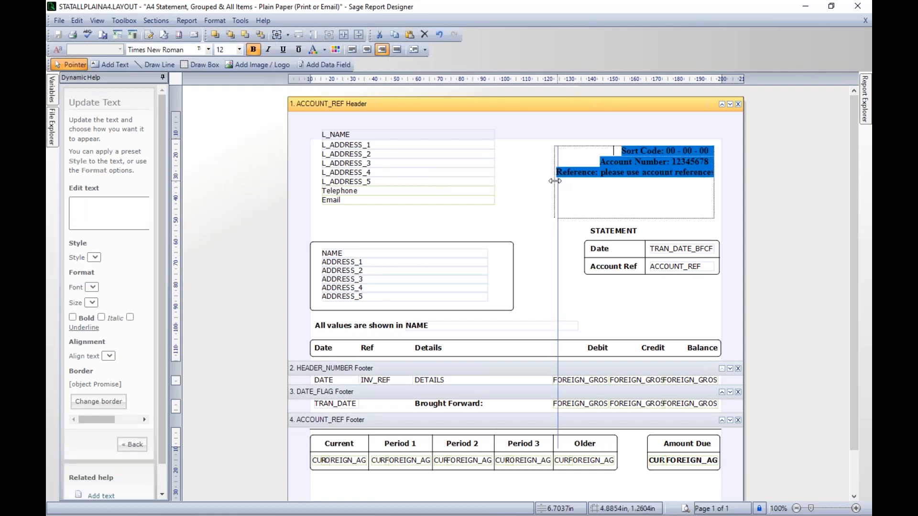
click(208, 50)
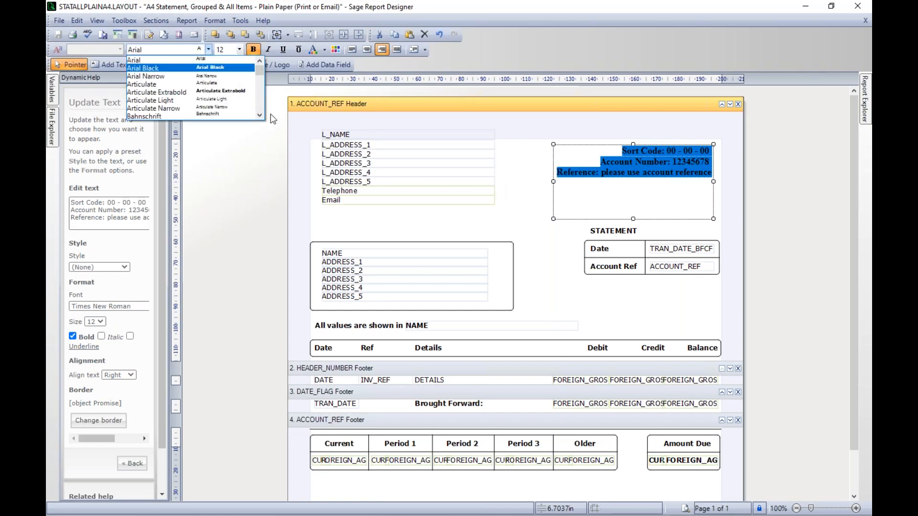
click(201, 60)
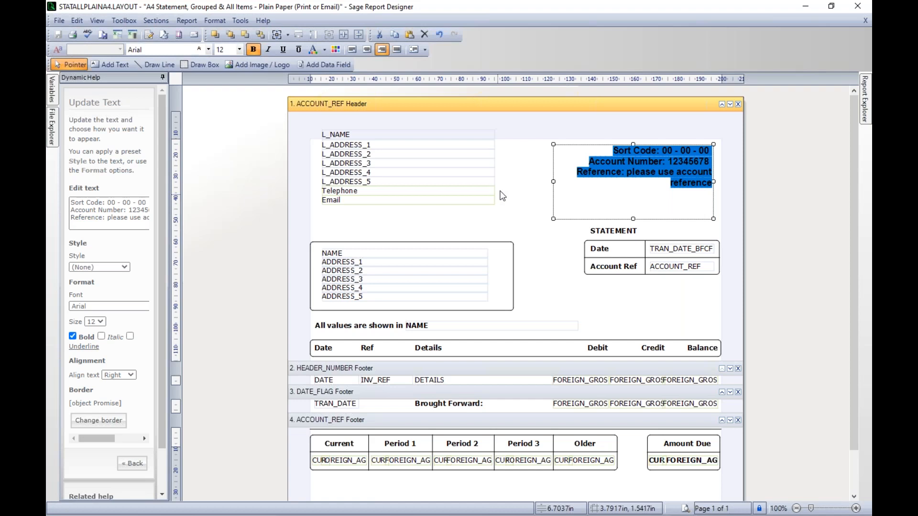
Shorten the bank details box and widen it so the reference fits on one line.
click(521, 154)
click(640, 175)
drag(633, 219, 633, 194)
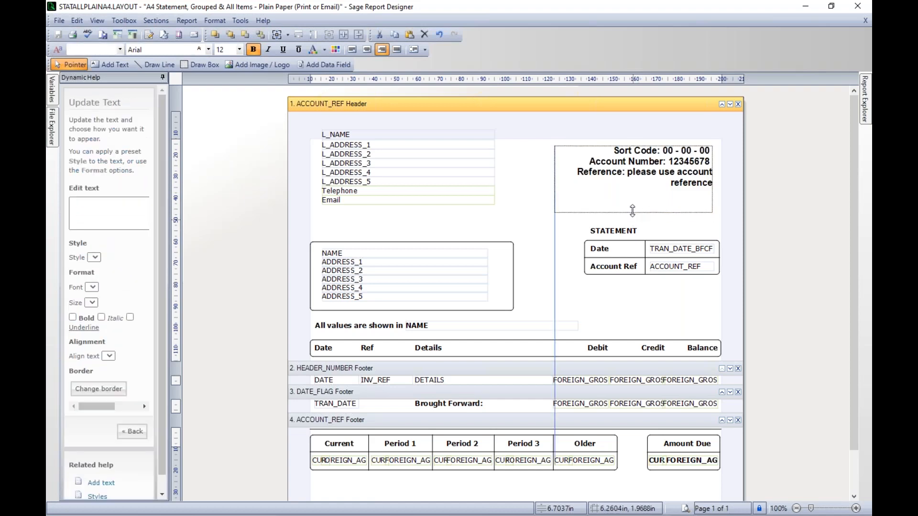
drag(553, 169, 525, 170)
Nudge the bank details box to line up with the header's right and top margins, then deselect it.
key(Right)
key(Right)
key(Right)
key(Right)
key(Right)
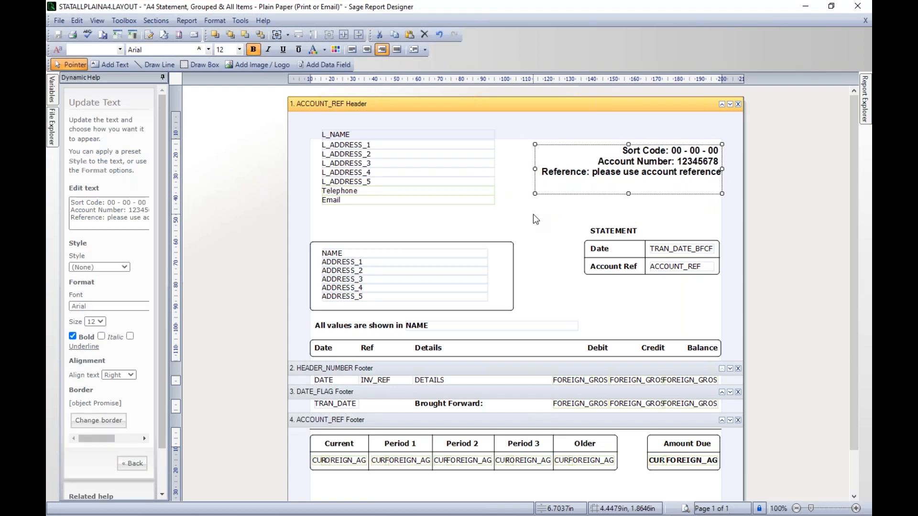
key(Up)
key(Up)
key(Up)
key(Up)
key(Up)
key(Up)
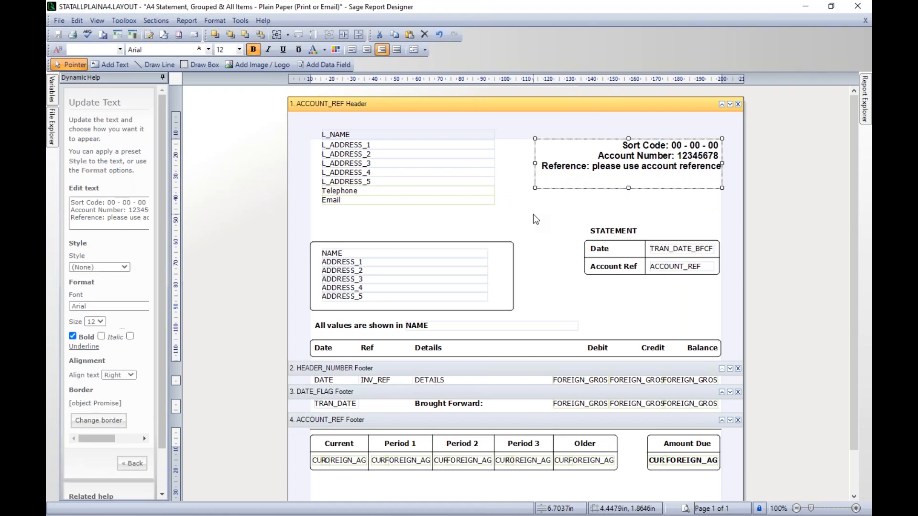
click(575, 208)
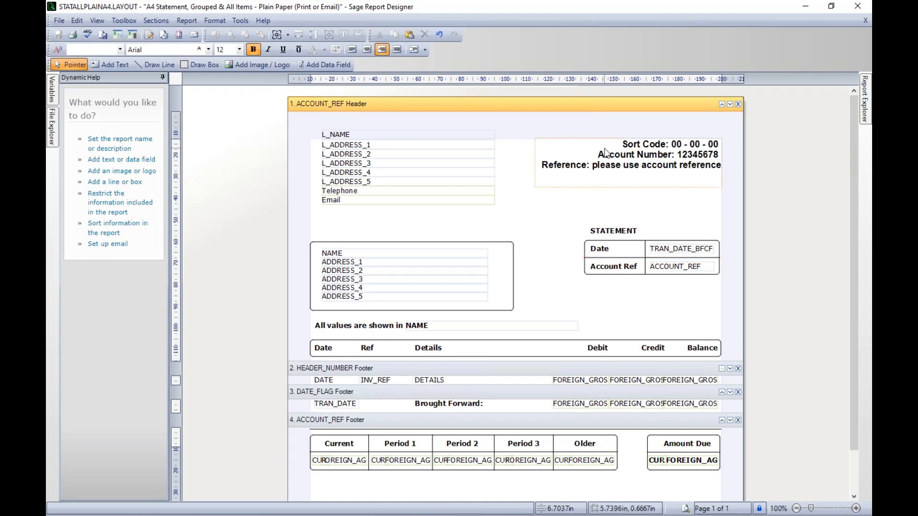
Replace the report name in the report properties with "AP demo & solutions with bank details Statement".
click(182, 21)
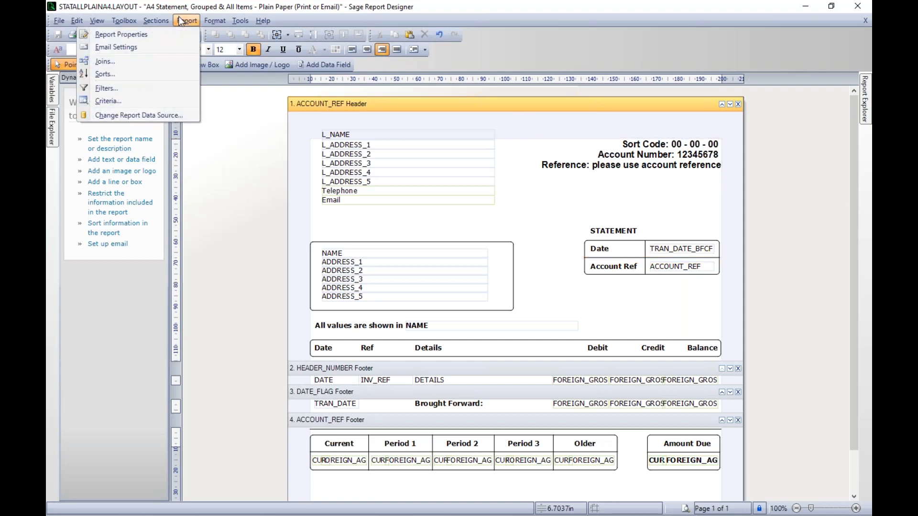
click(181, 21)
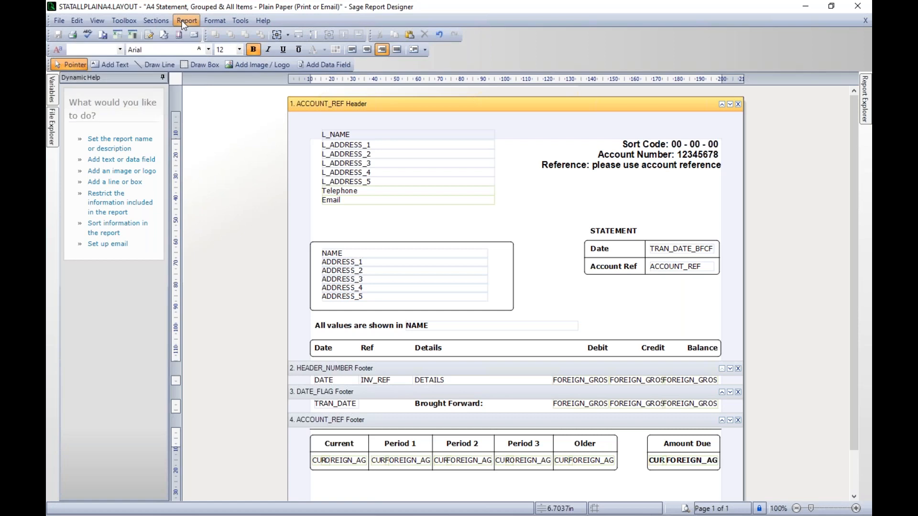
click(189, 20)
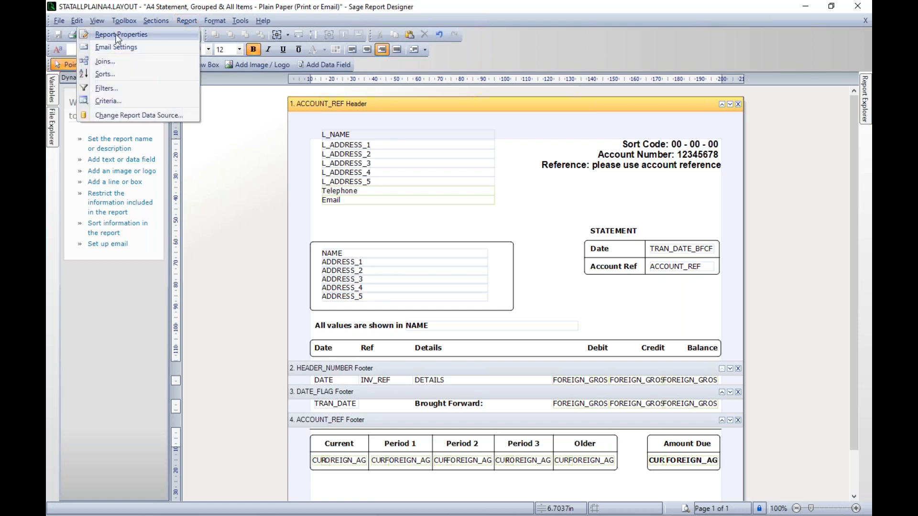
click(118, 35)
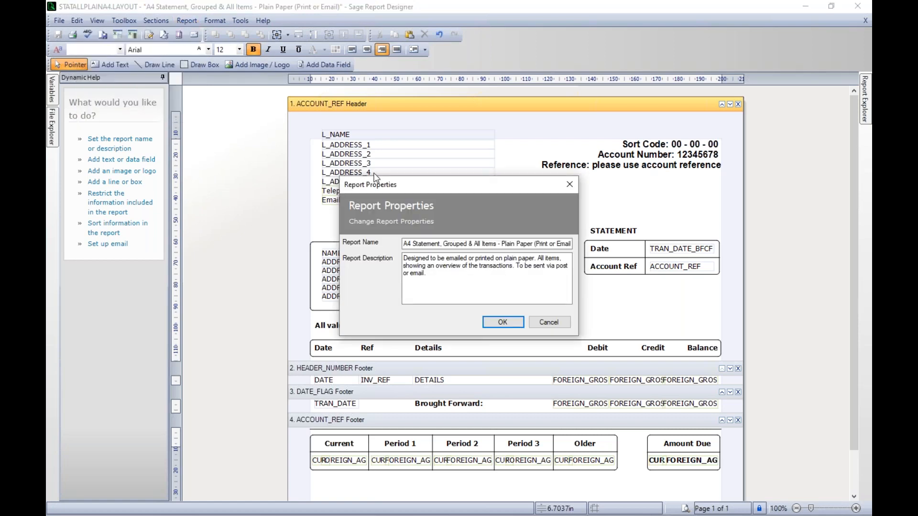
click(570, 243)
drag(570, 243, 528, 243)
key(ctrl+a)
key(BackSpace)
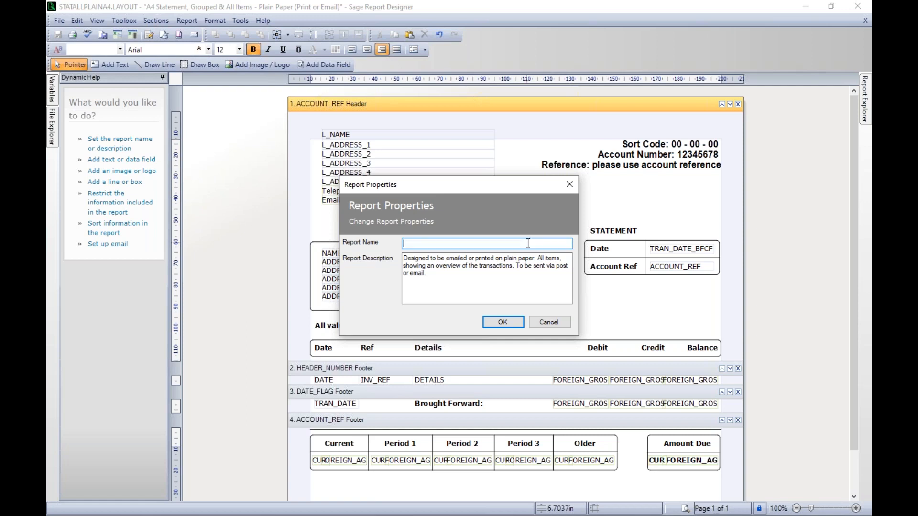
text(AP demo)
text(& solutions with bank details Statement)
Capitalise the words Demo and Solutions in the report name and apply the report properties.
click(417, 243)
key(BackSpace)
text(D)
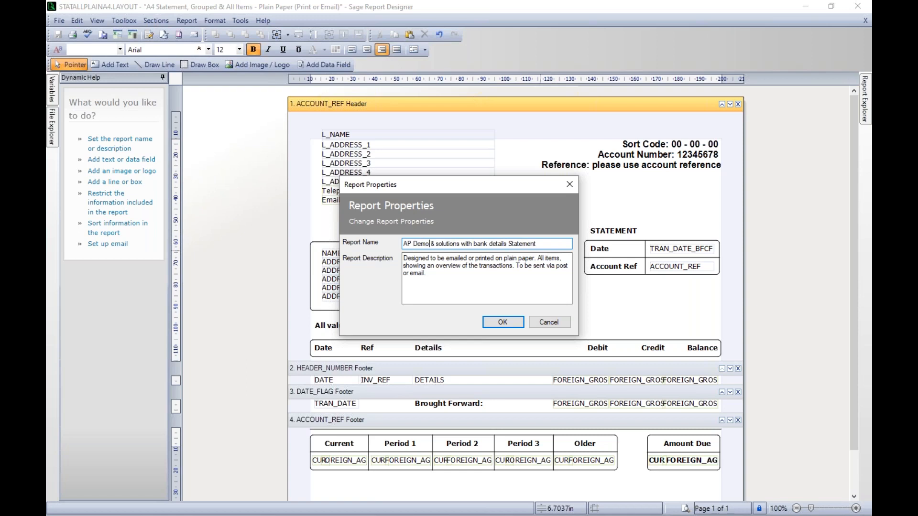
key(Right)
key(Right)
key(Right)
key(Right)
key(BackSpace)
text(S)
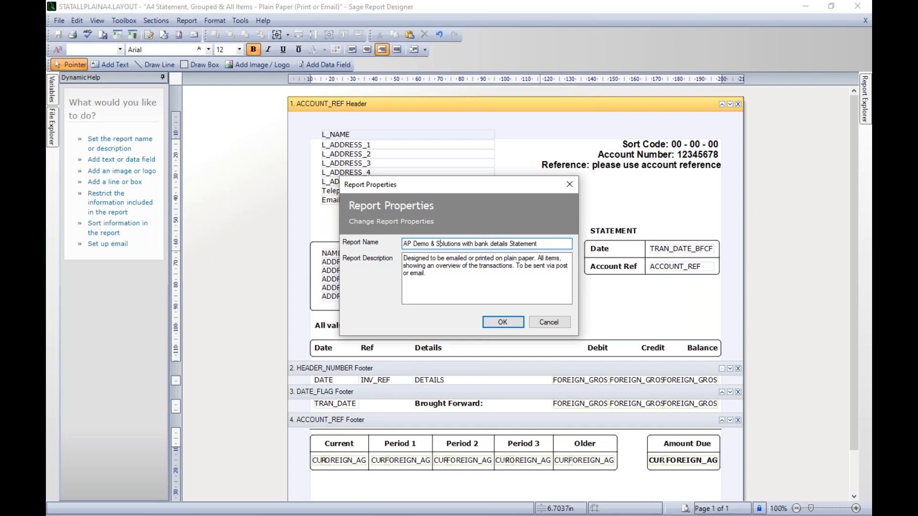
click(501, 322)
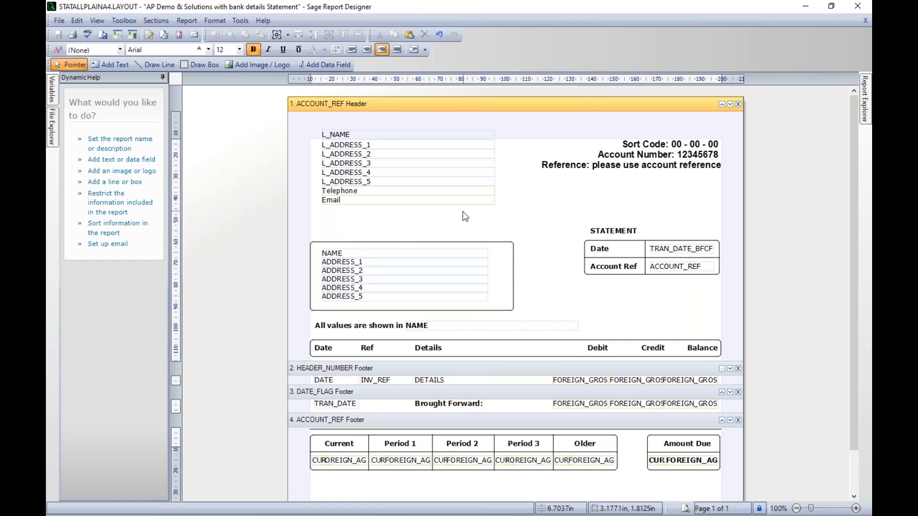
Save the layout as a new file named "AP Demo & solutions with bank details statement".
click(59, 21)
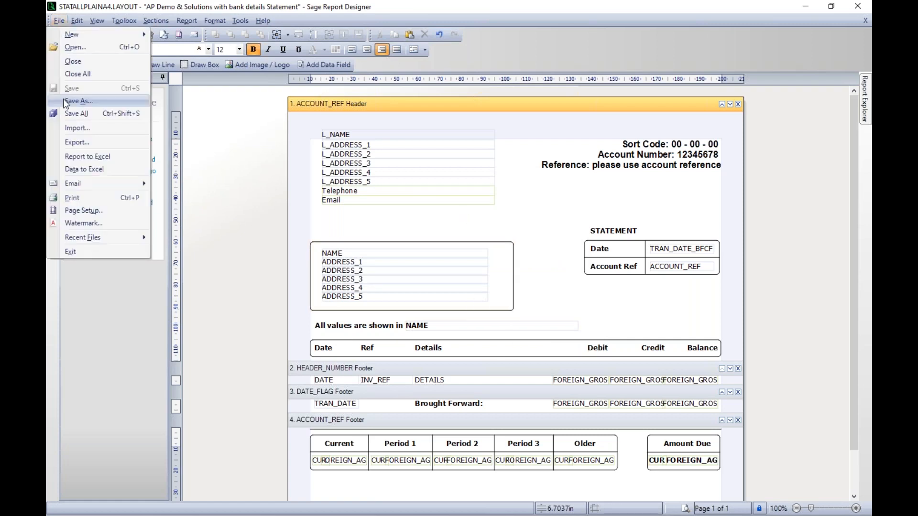
click(77, 101)
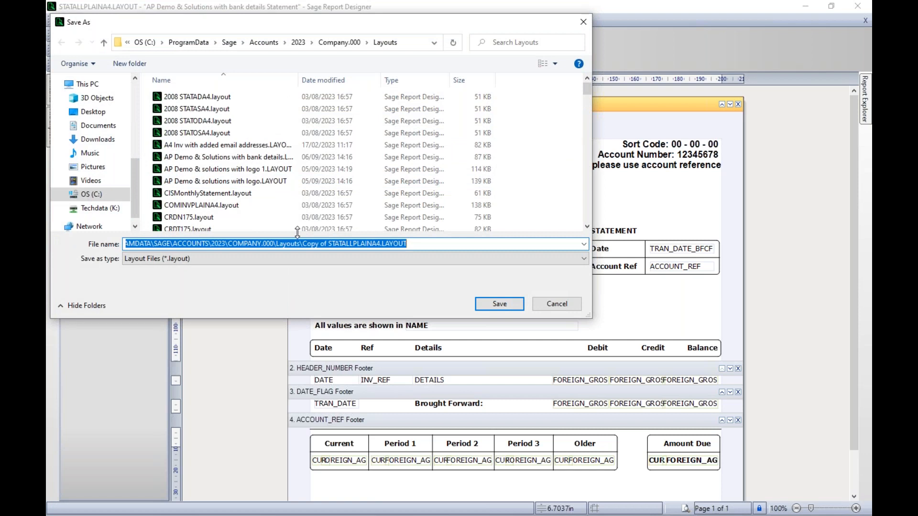
text(AP)
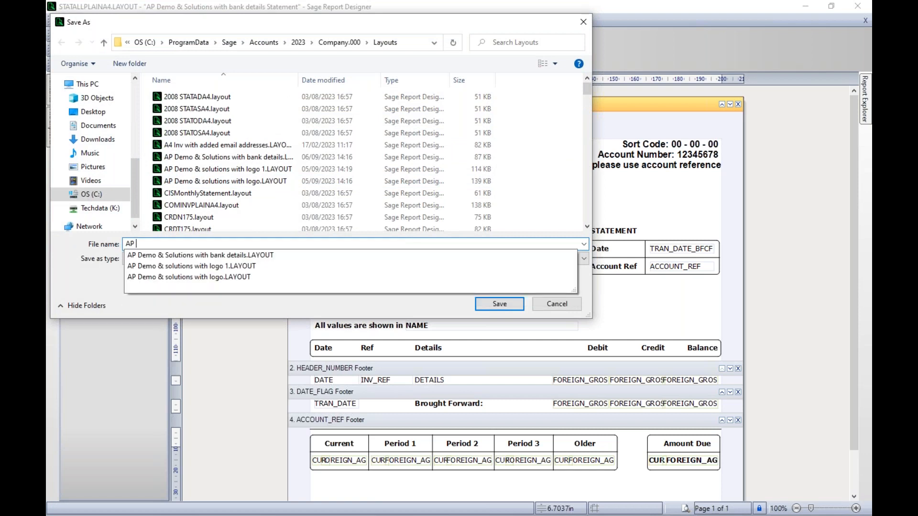
text( Demo & solutions with bank )
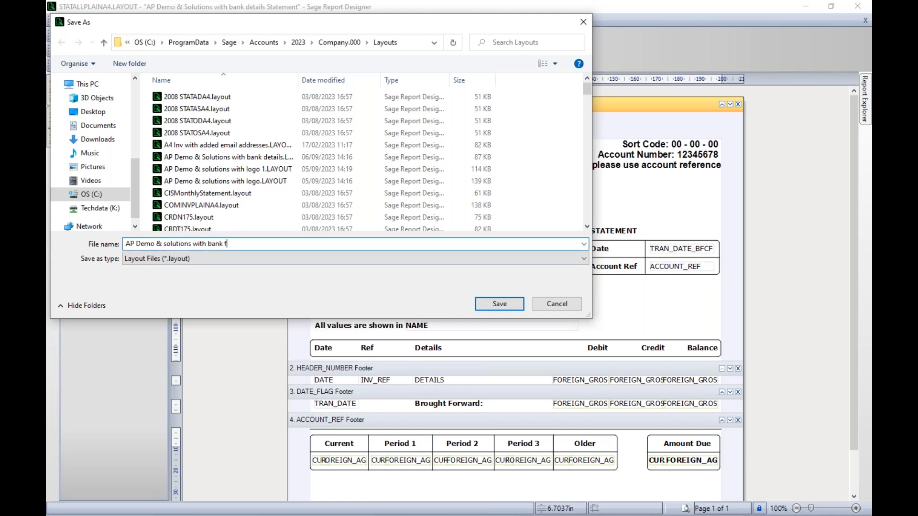
text(details statement)
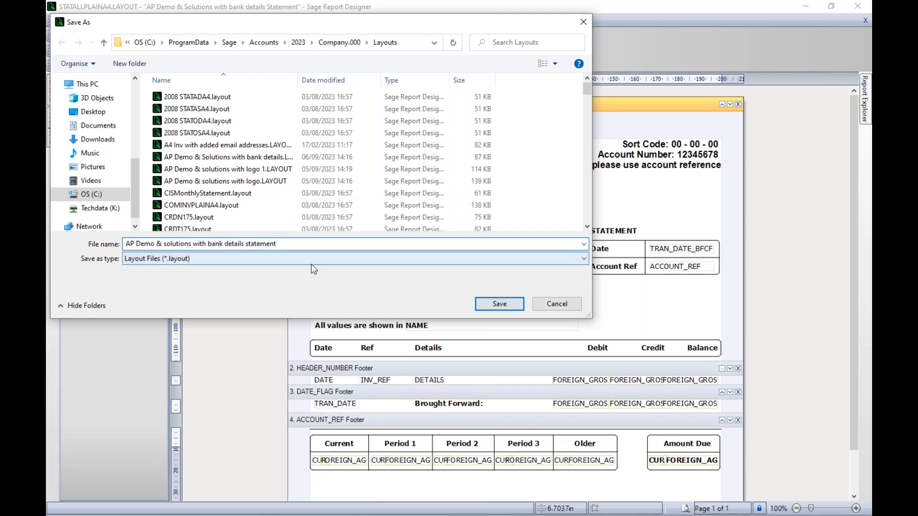
click(498, 304)
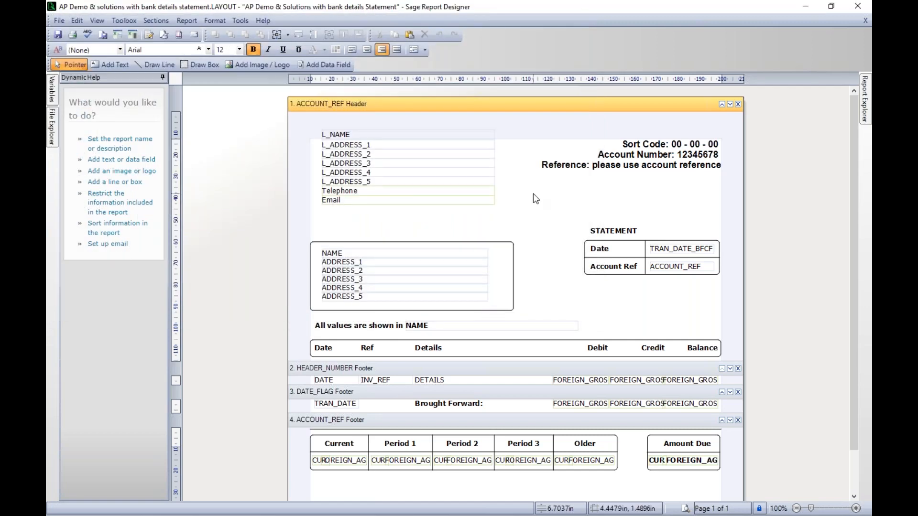
click(561, 183)
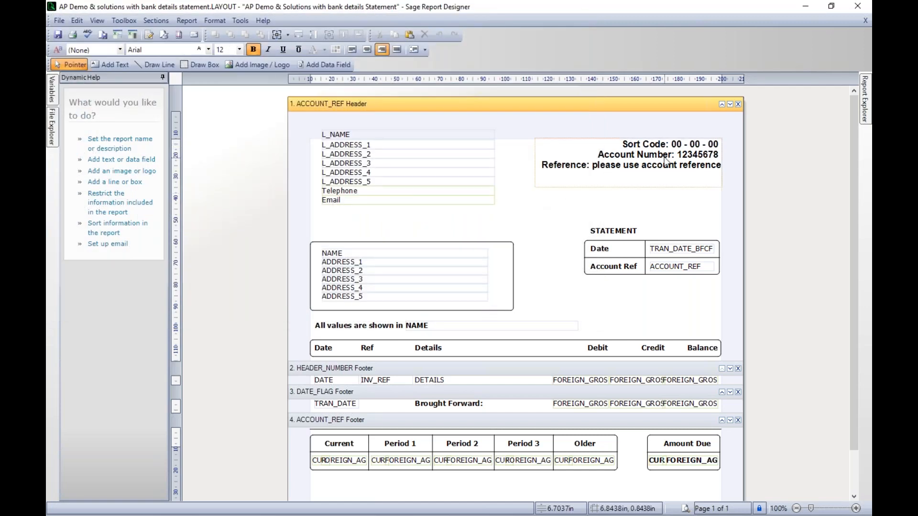
click(621, 216)
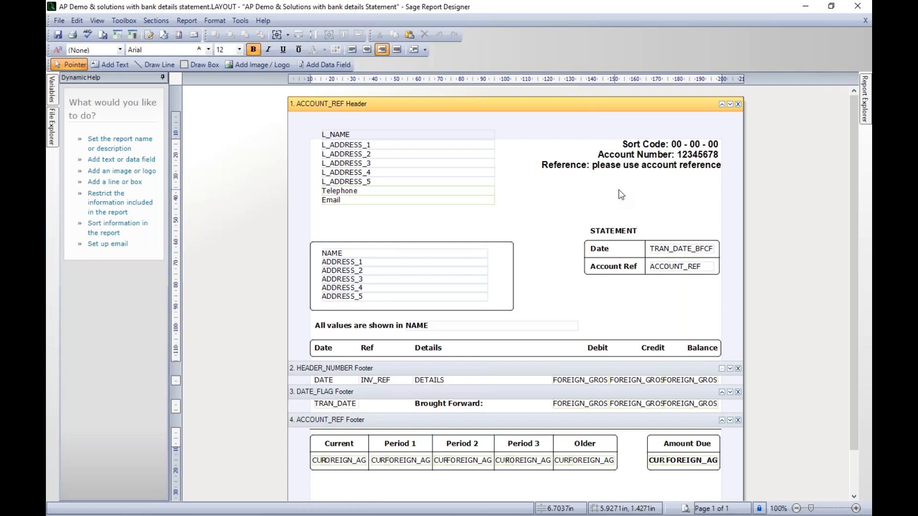
Add a text box between the bank details and STATEMENT heading reading "Any issues with payments, please contact us within the hours below:".
click(110, 65)
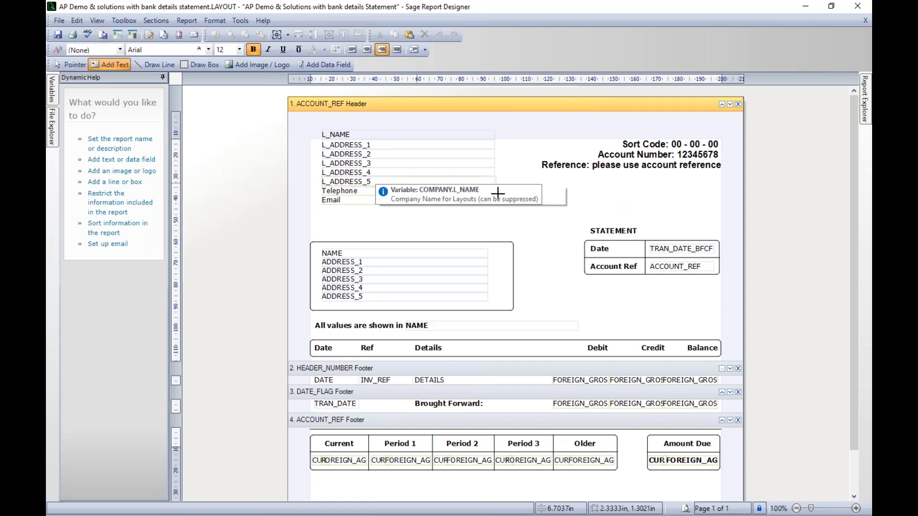
drag(537, 189, 702, 218)
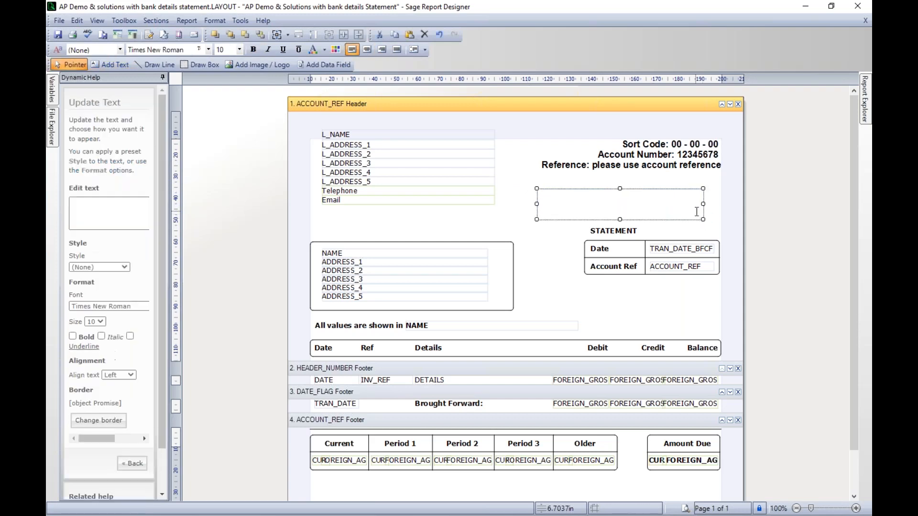
text(Any issues with payments, please contact)
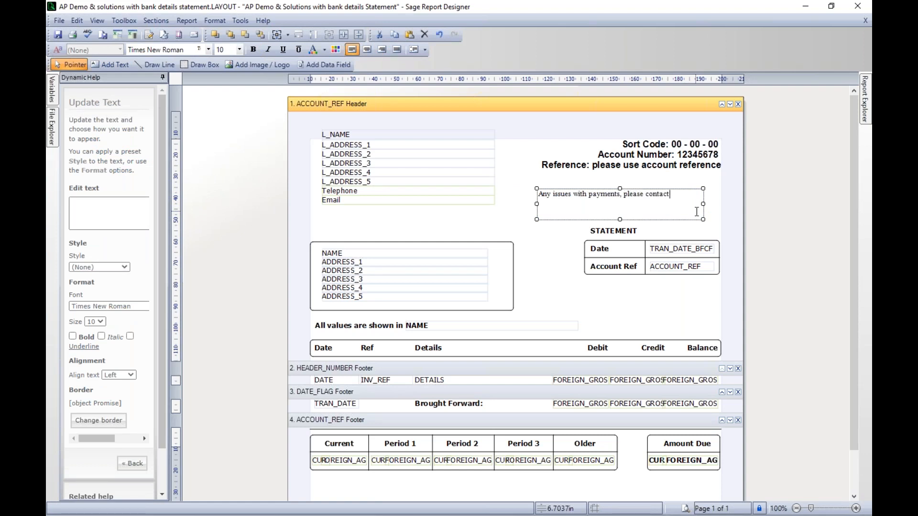
text( us within the hours below:)
Widen the payment issues text box so its sentence fits on one line, and reposition it below the bank details.
drag(702, 203, 743, 203)
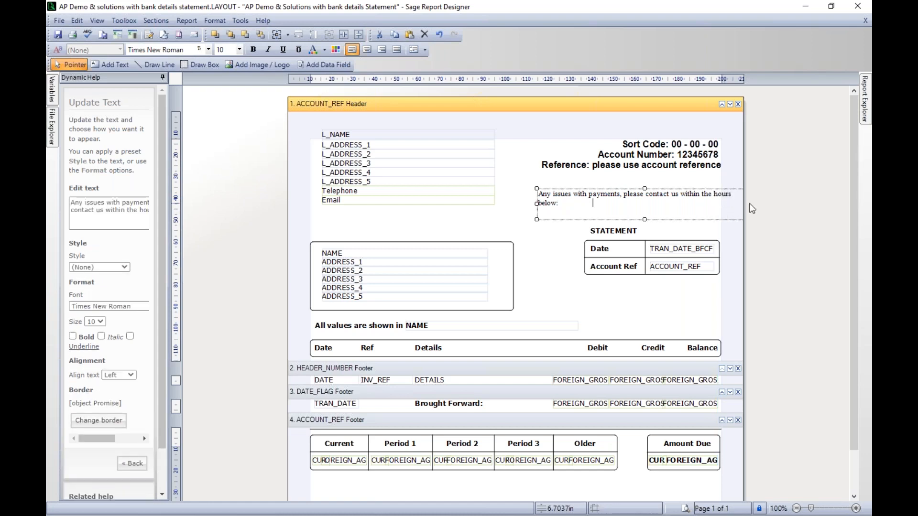
click(582, 188)
drag(580, 193, 491, 200)
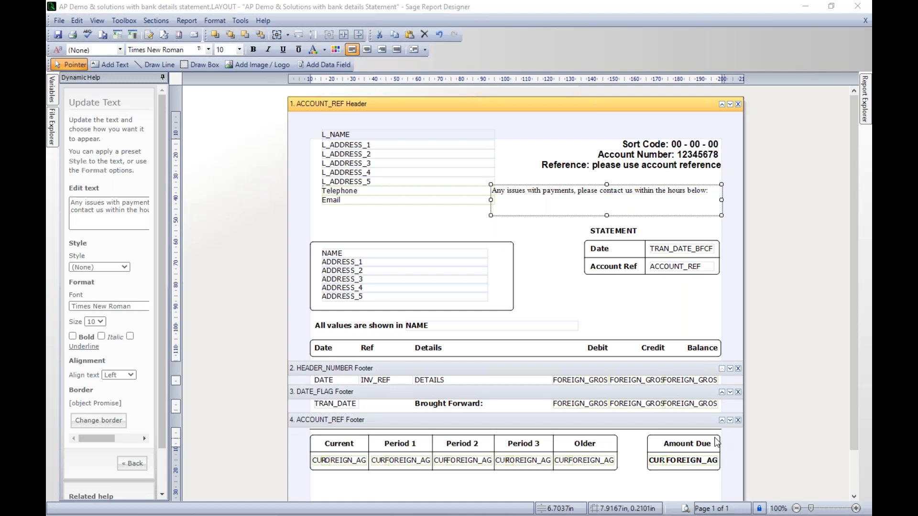
click(652, 206)
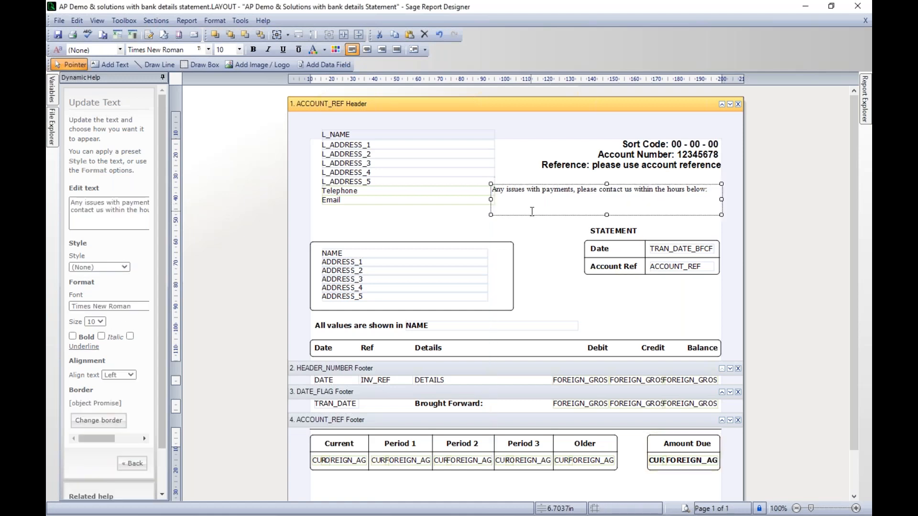
drag(531, 212, 544, 223)
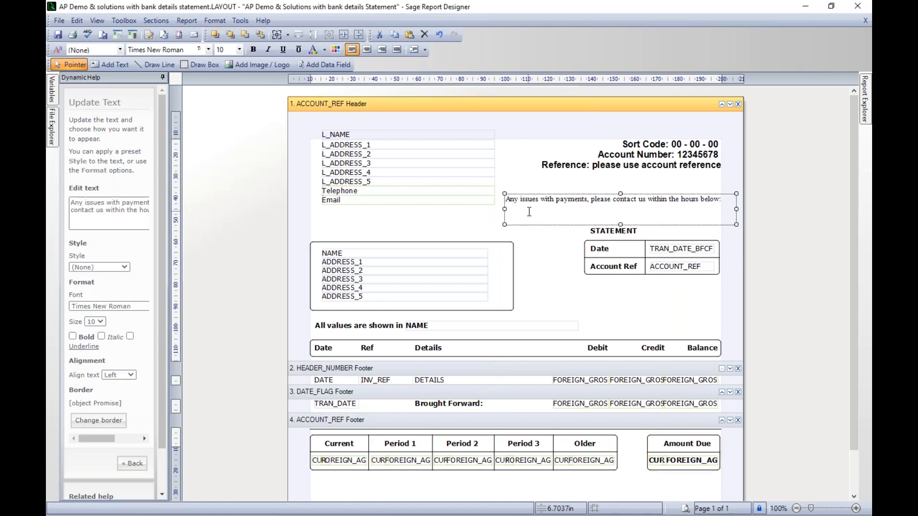
Add the opening hours "Monday - Friday 9am - 5pm" and "Saturday - Sunday - 9am - 12pm" on separate lines below the sentence.
click(722, 200)
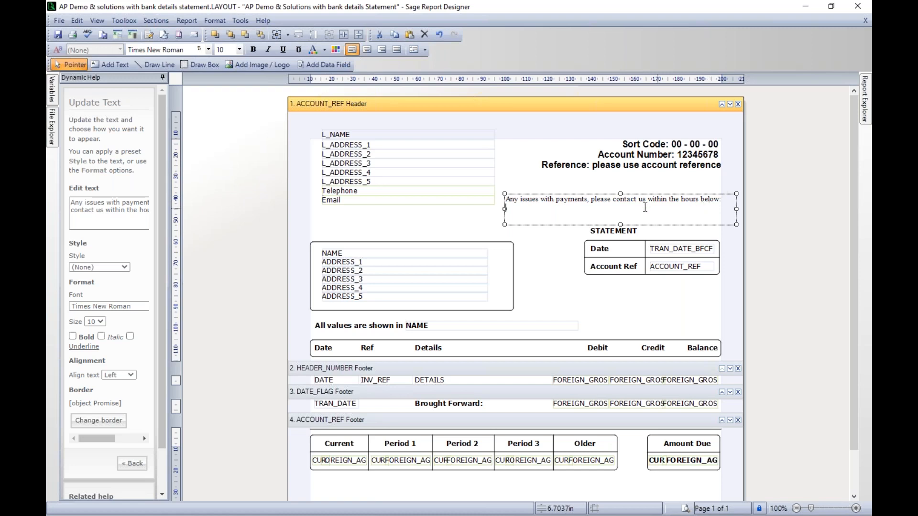
key(Return)
text(Monday - Friday 9am - 5pm Saturday - Sunday - 9am - 12pm)
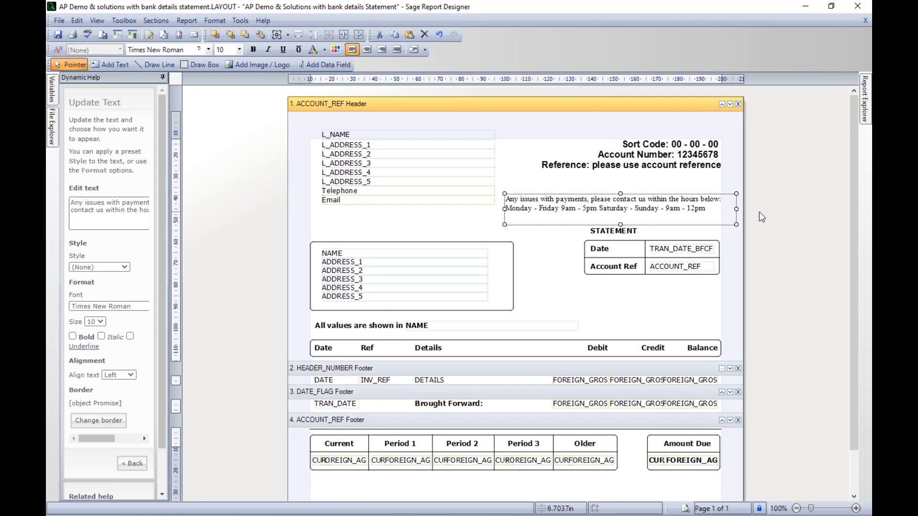
key(Return)
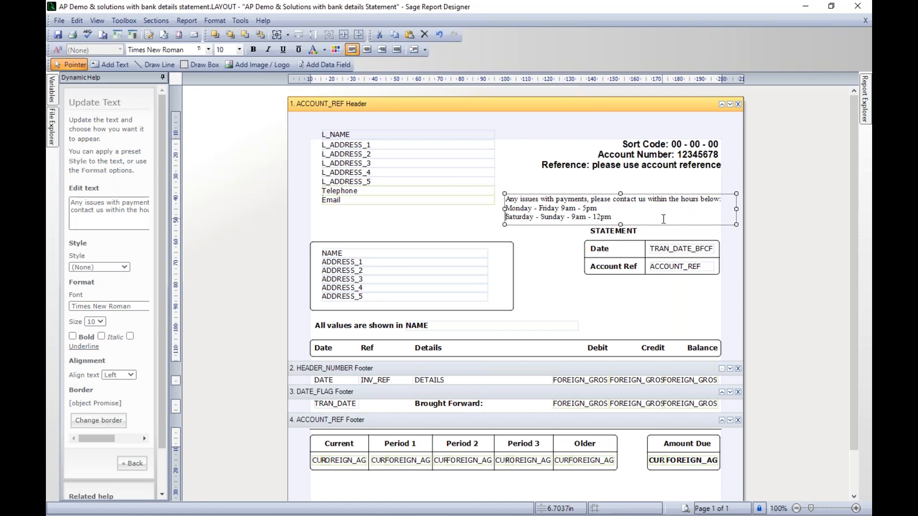
Align all the payment issues text to the right and set its font to Arial.
key(ctrl+a)
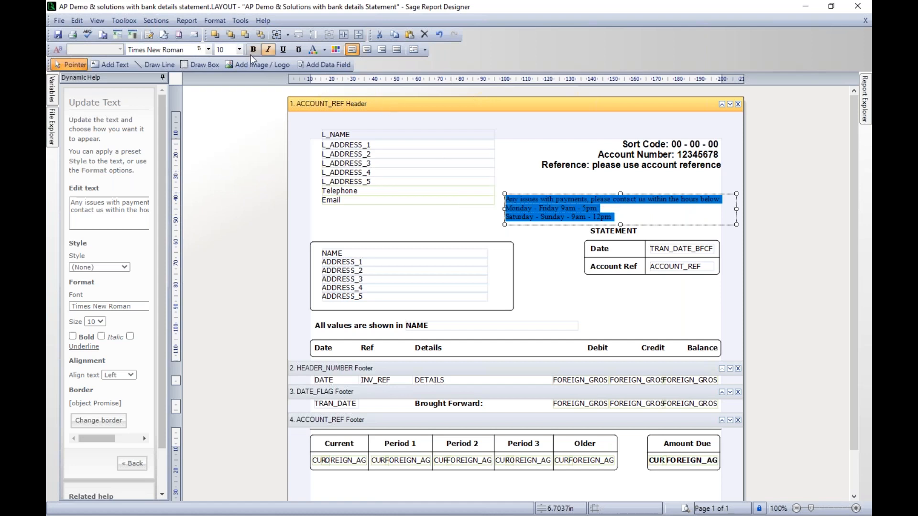
click(383, 50)
click(209, 50)
key(a)
click(196, 60)
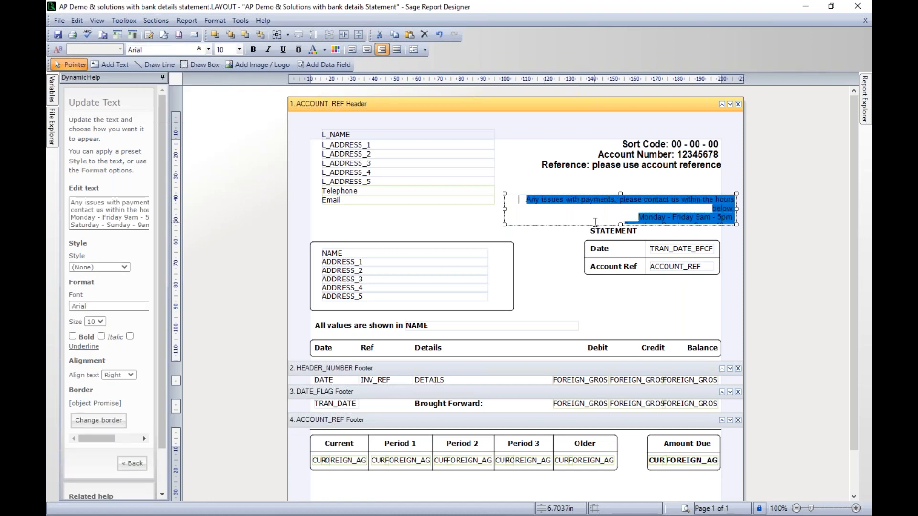
Enlarge the payment issues box to fit every line and place it directly beneath the bank details, near the header's right margin.
drag(620, 224, 620, 246)
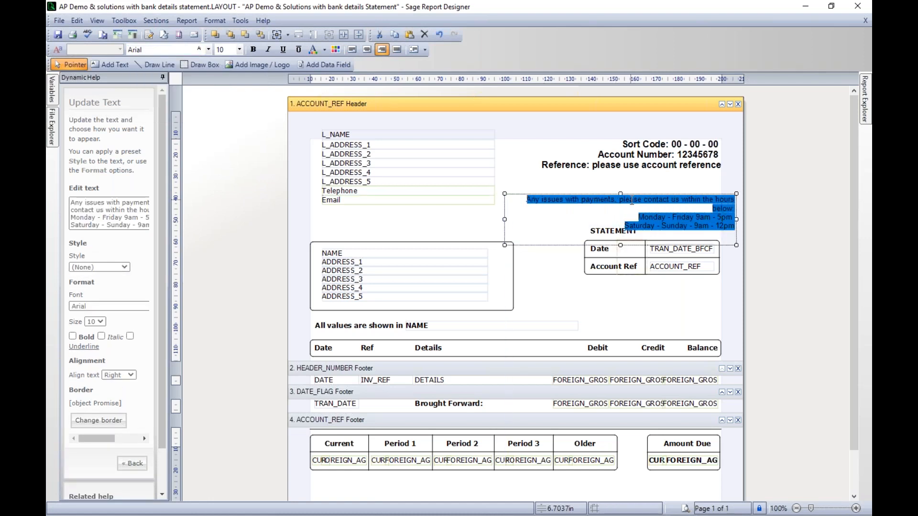
click(608, 233)
click(497, 222)
click(569, 223)
drag(569, 223, 555, 201)
click(555, 232)
click(570, 201)
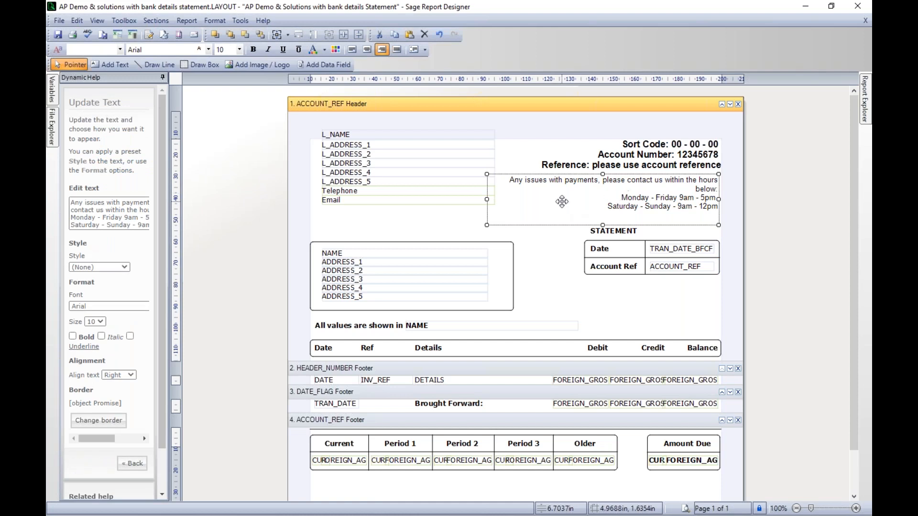
drag(487, 200, 476, 200)
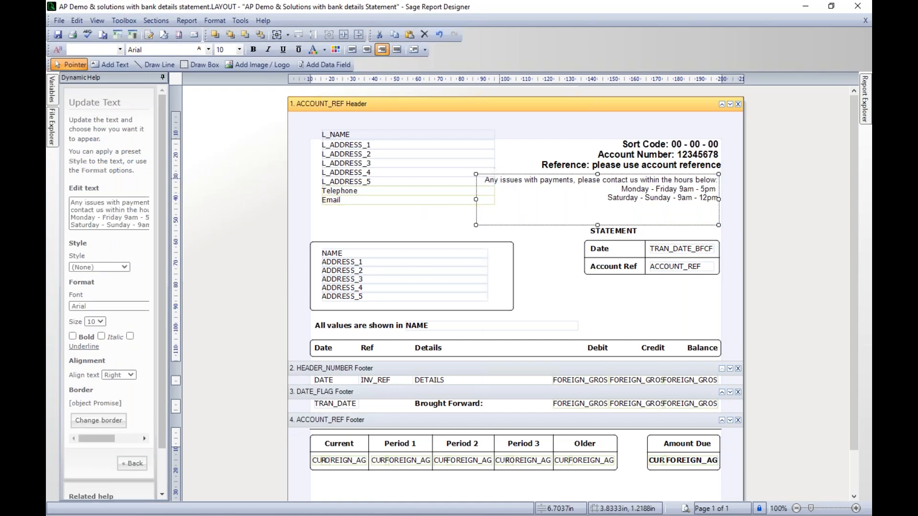
Remove the word "Any" from the payment sentence and capitalise its start as "Issues with payments".
double_click(506, 179)
key(BackSpace)
key(BackSpace)
key(BackSpace)
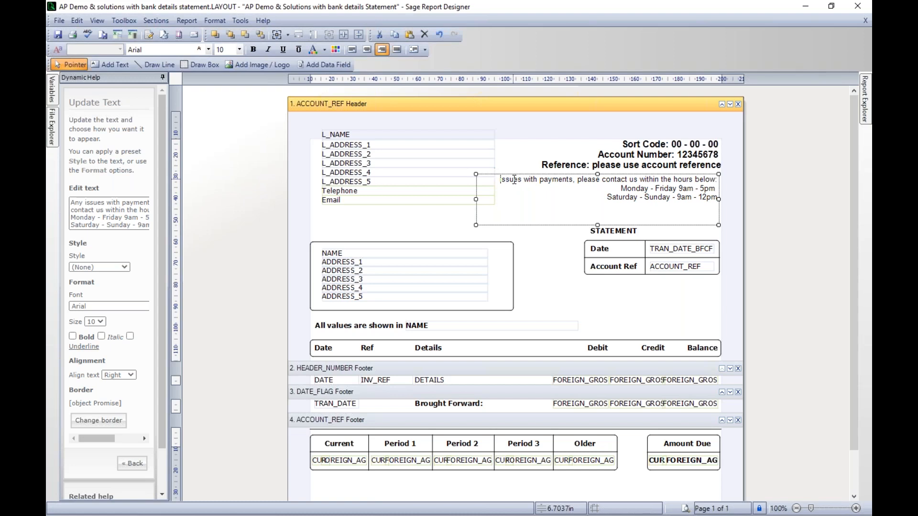
key(Delete)
text(I)
click(571, 252)
Reduce the height of the payment issues box so it closely fits its three lines.
click(578, 200)
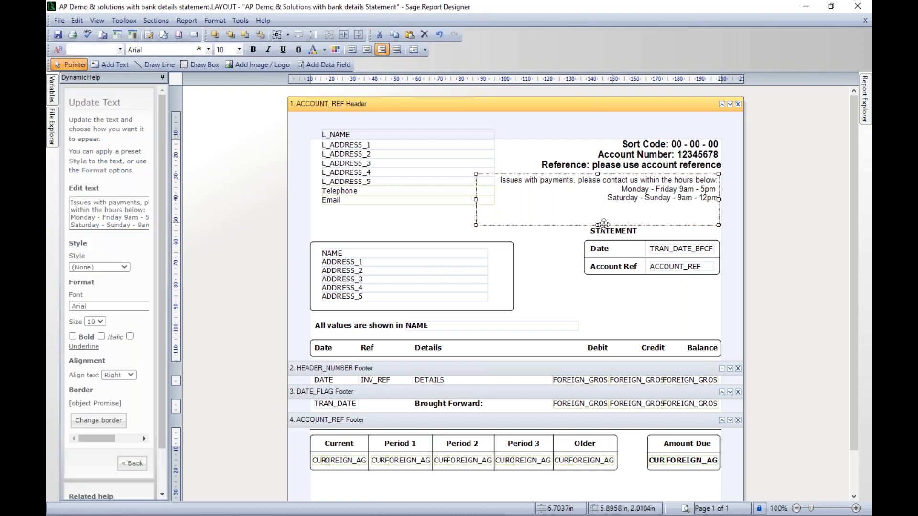
drag(598, 224, 598, 204)
click(594, 188)
click(649, 188)
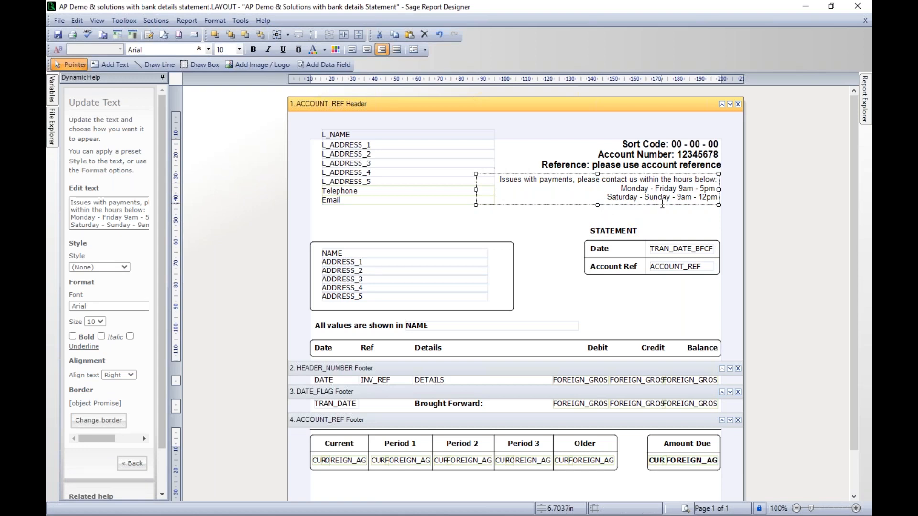
click(660, 220)
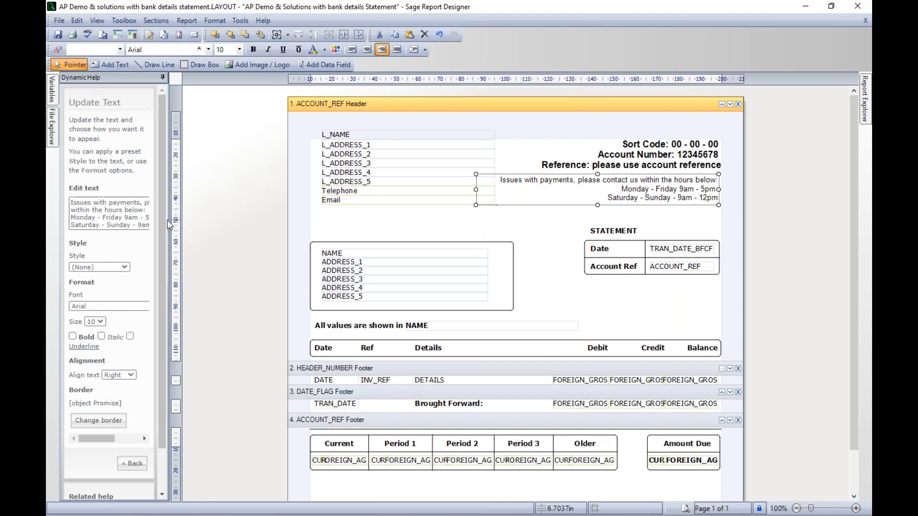
Set the payment issues text's border to a dashed red line 1.5 pt wide.
drag(169, 220, 234, 220)
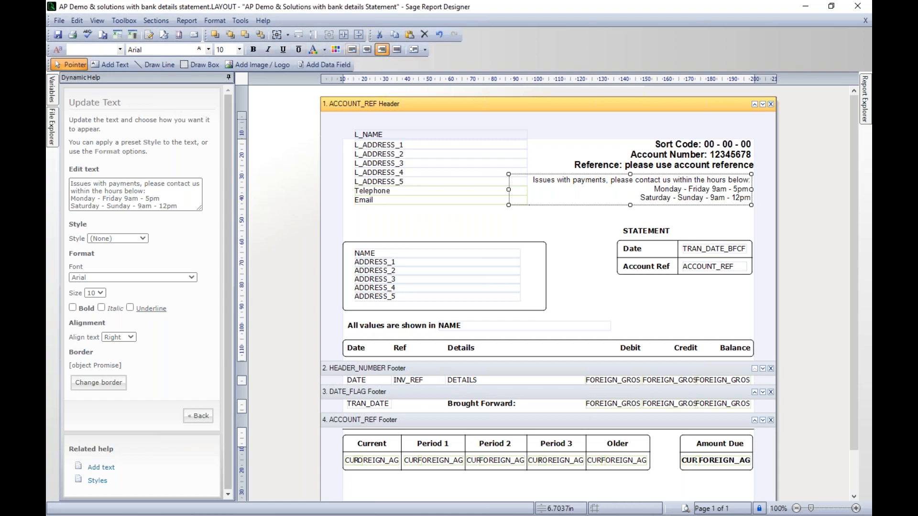
click(102, 386)
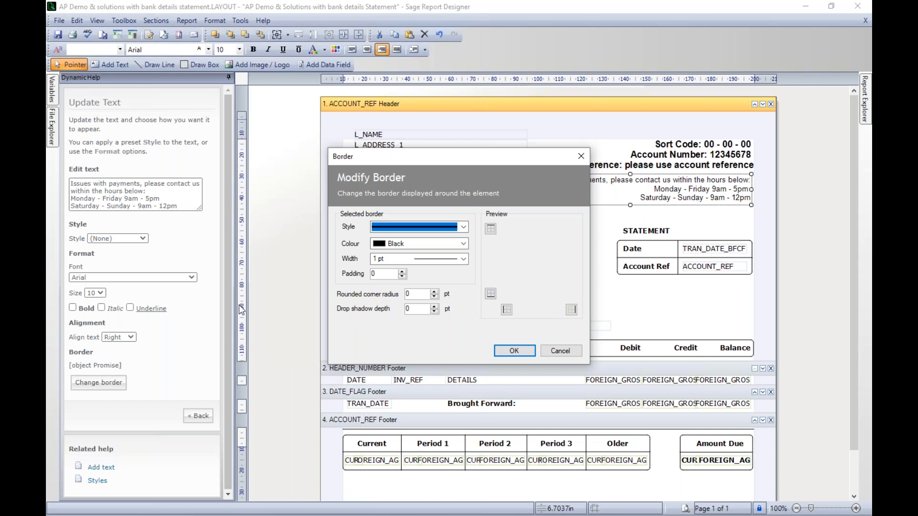
click(464, 227)
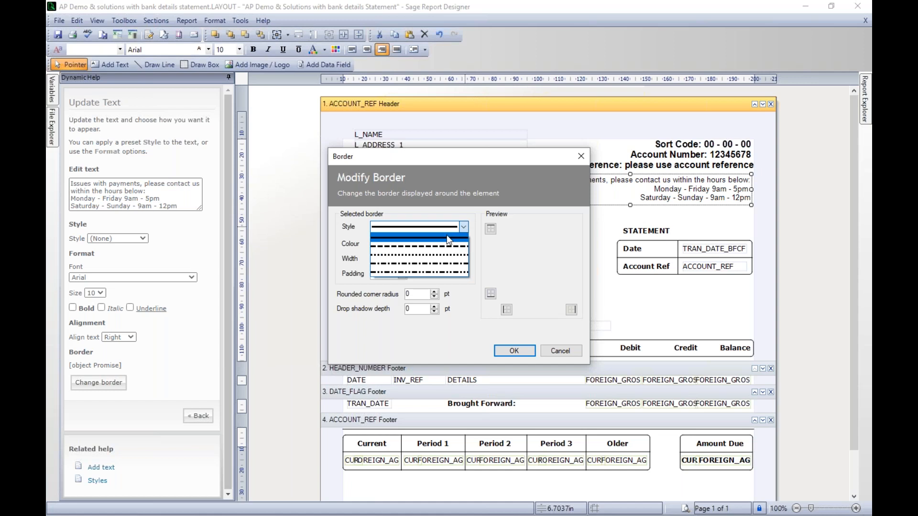
click(441, 247)
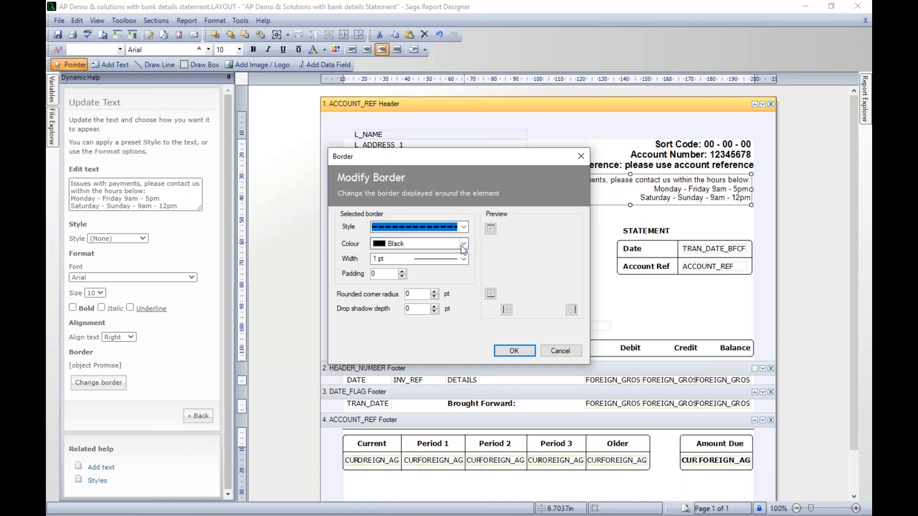
click(463, 244)
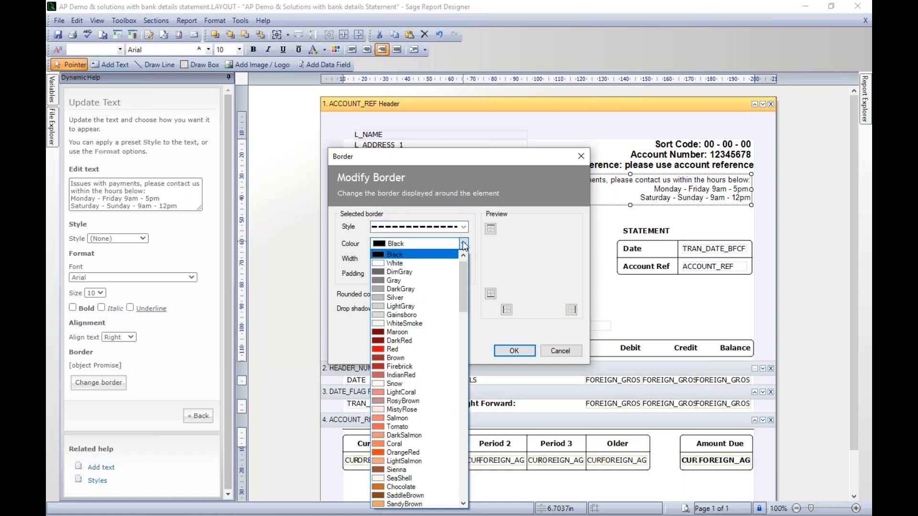
click(394, 349)
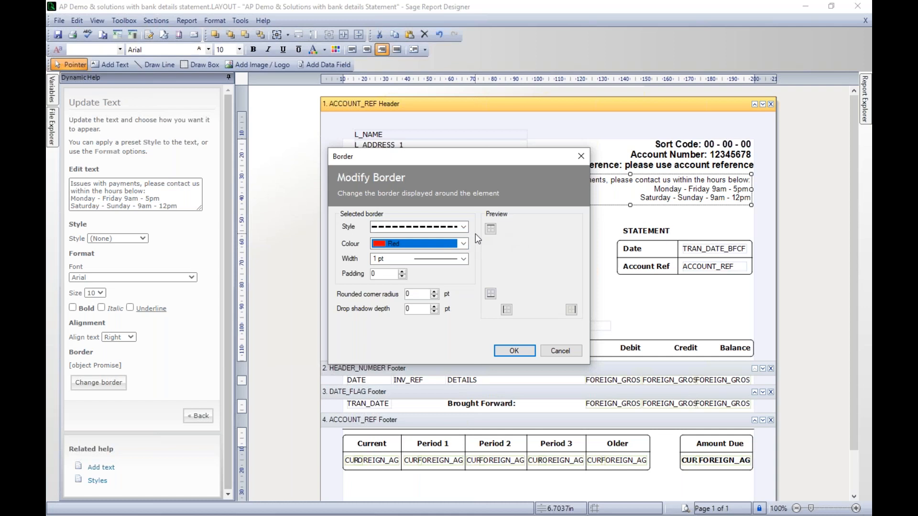
click(464, 258)
click(457, 304)
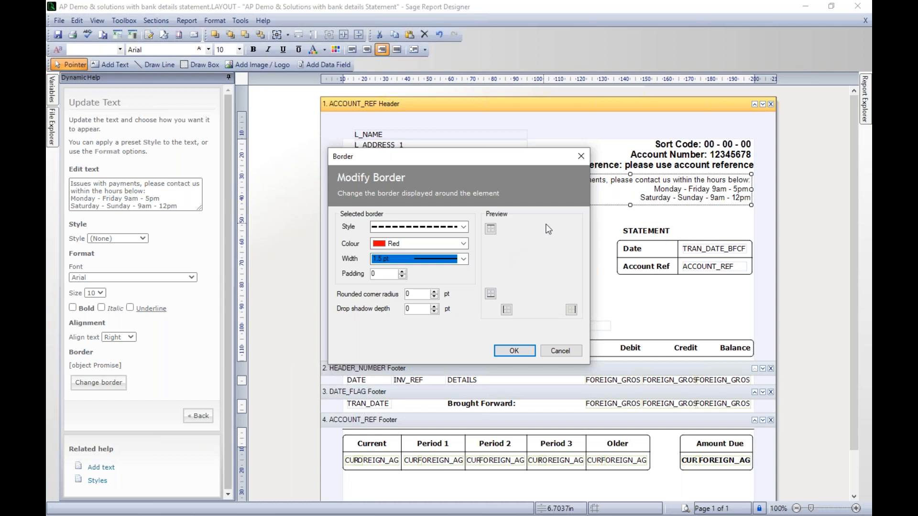
Apply the border to all four sides of the payment issues box and confirm it.
click(490, 229)
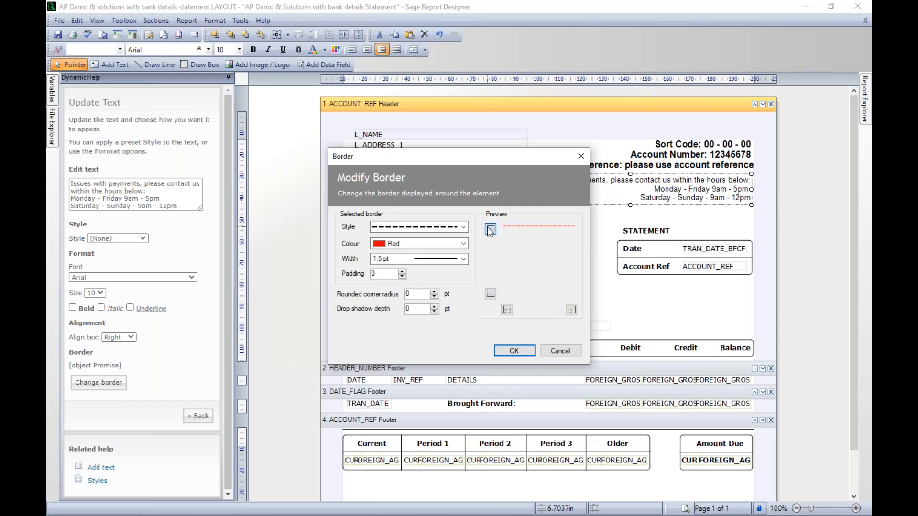
click(491, 293)
click(507, 310)
click(571, 310)
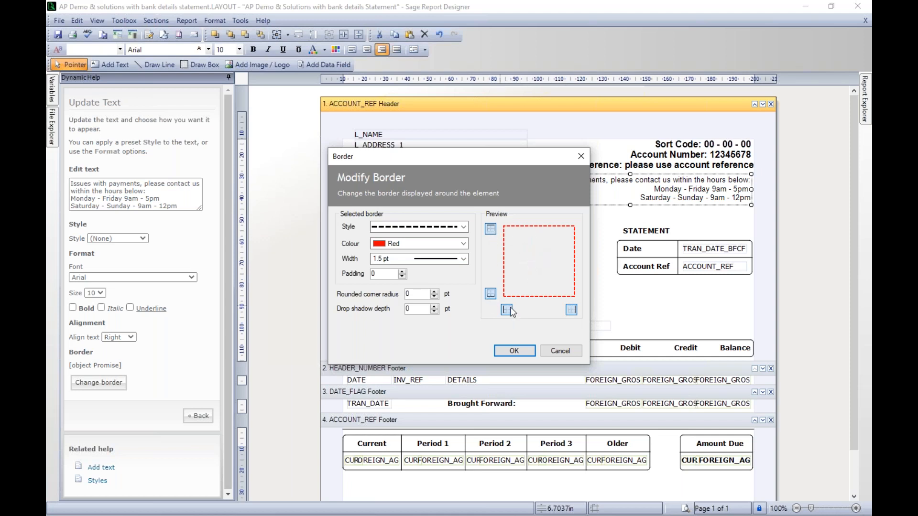
click(504, 350)
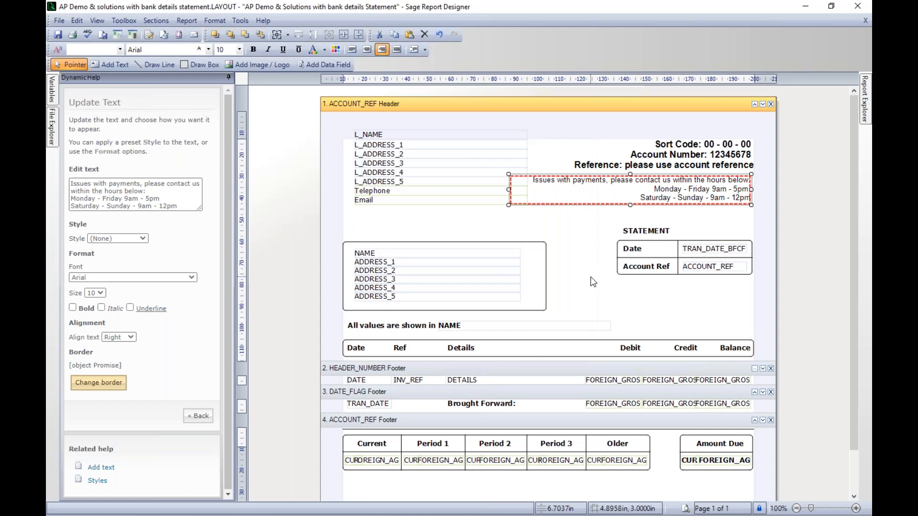
click(590, 277)
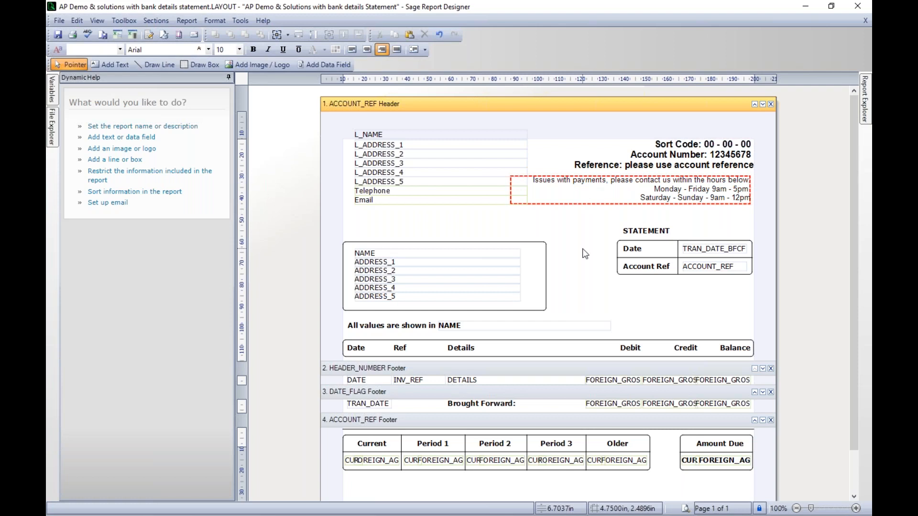
Preview the statement layout with the default criteria to examine its header, and return to the design.
click(686, 509)
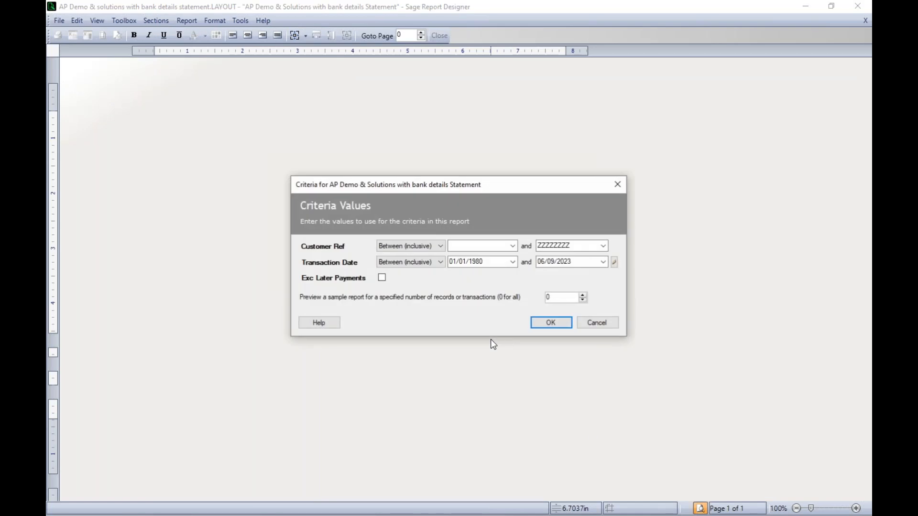
click(550, 324)
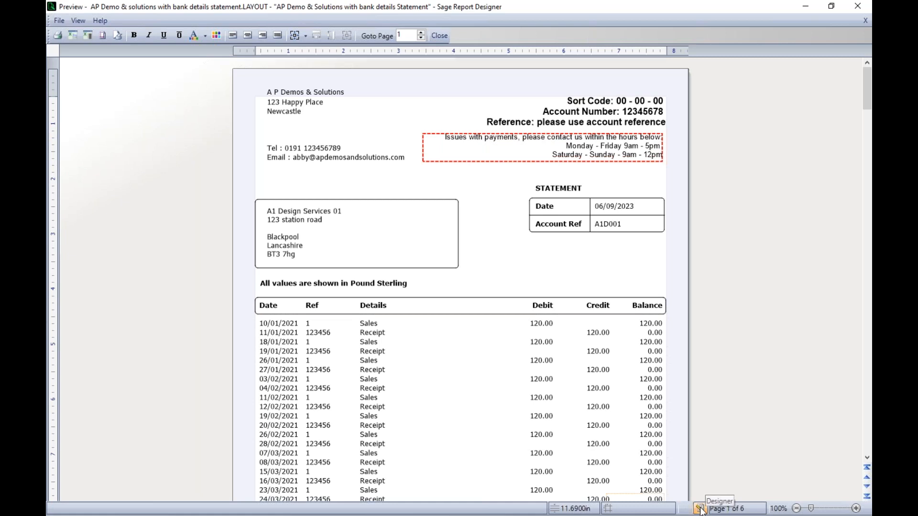
click(438, 34)
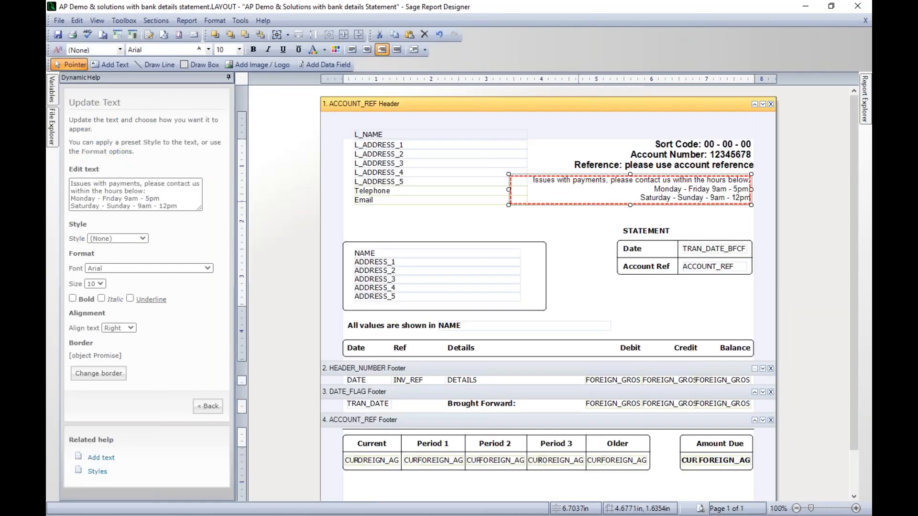
Remove the border from all four sides of the payment issues box.
click(99, 373)
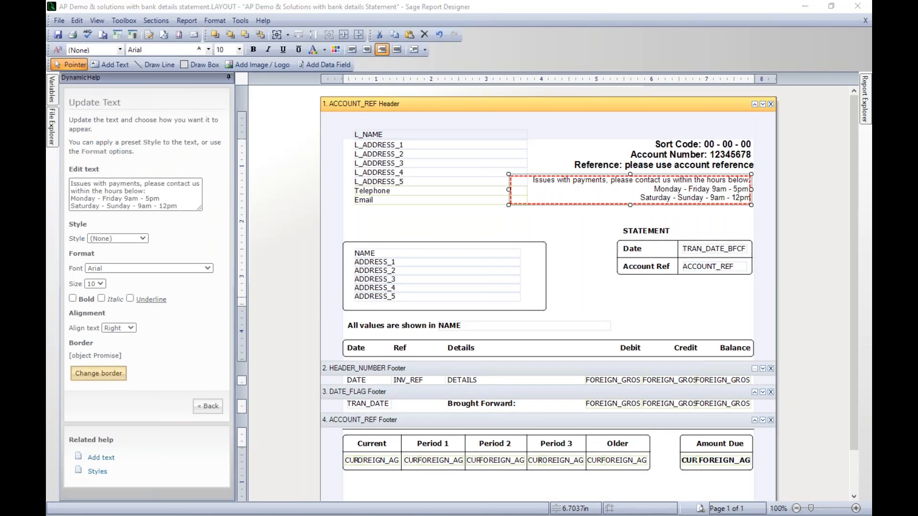
click(491, 229)
click(490, 294)
click(506, 311)
click(571, 310)
click(511, 352)
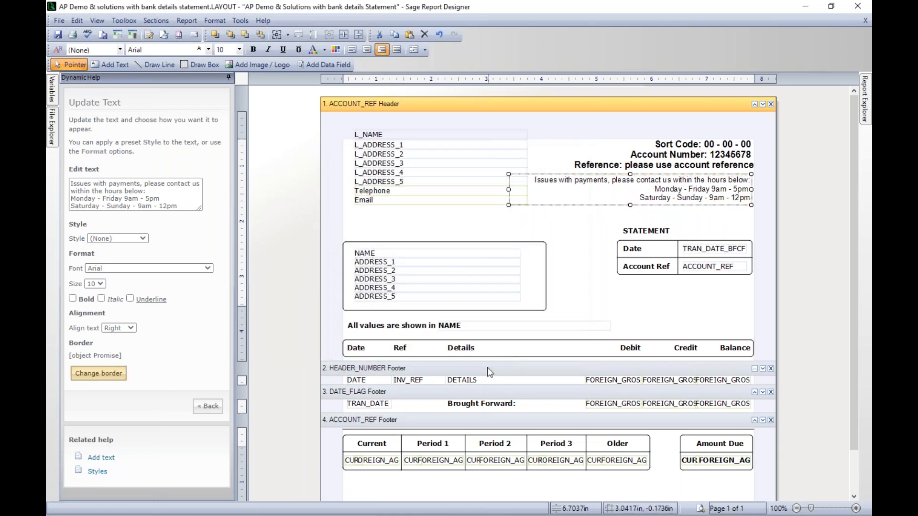
click(581, 290)
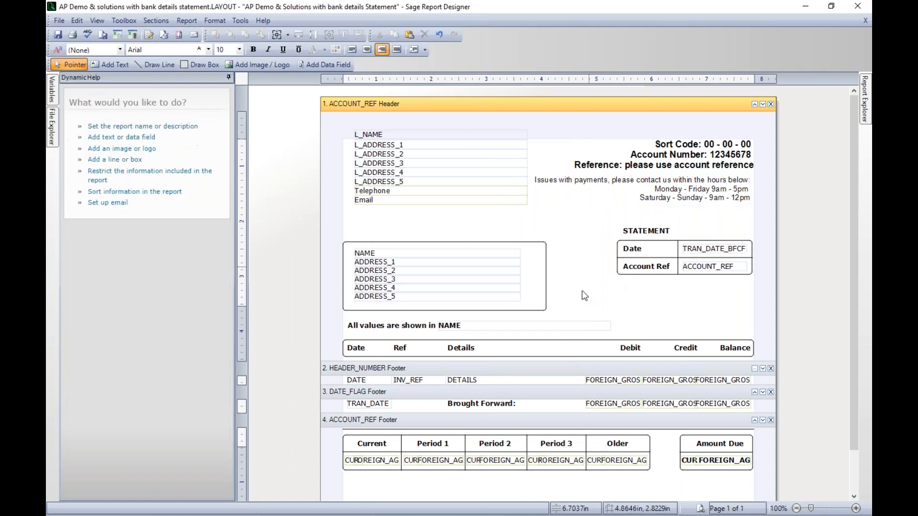
Narrow the payment issues box so it clears the company address fields, and change its text colour to red.
click(579, 189)
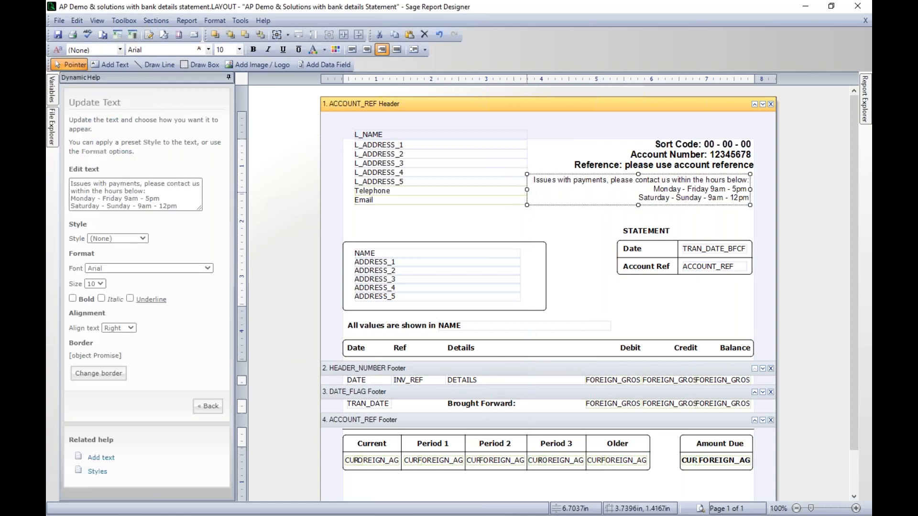
click(556, 294)
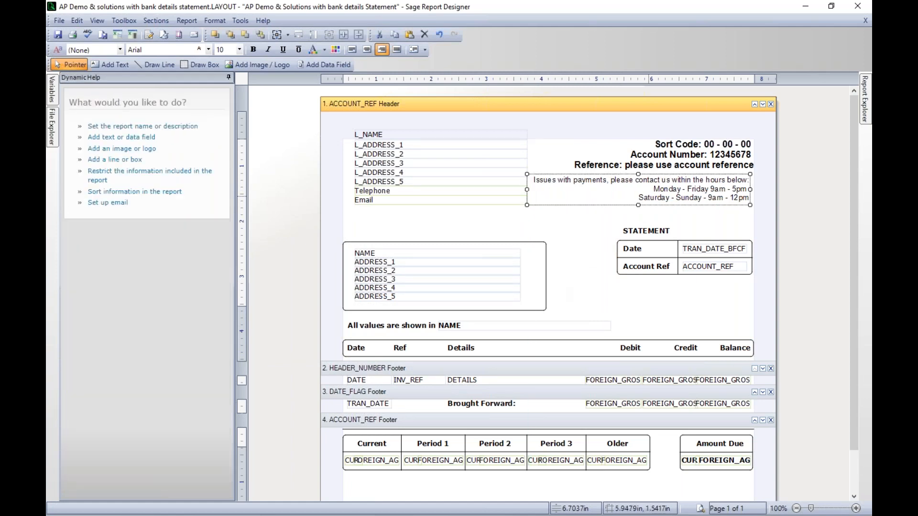
click(645, 199)
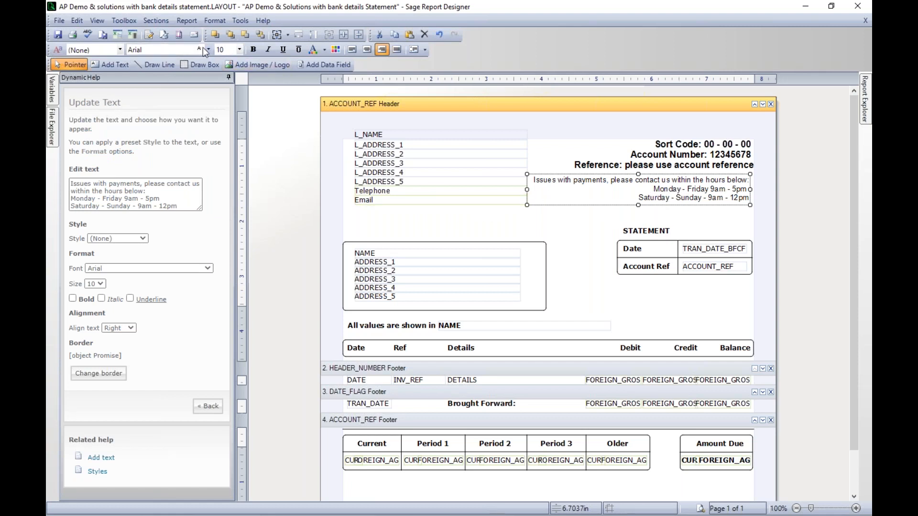
click(324, 49)
click(249, 134)
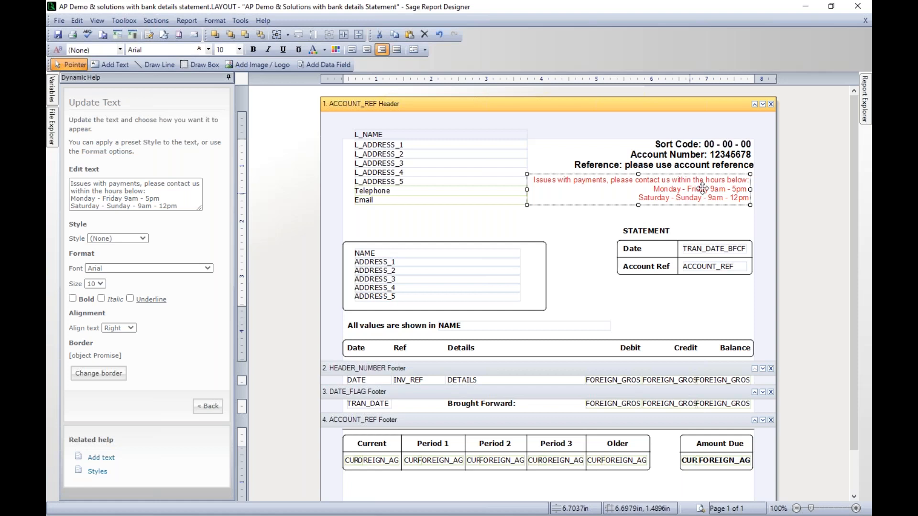
click(594, 259)
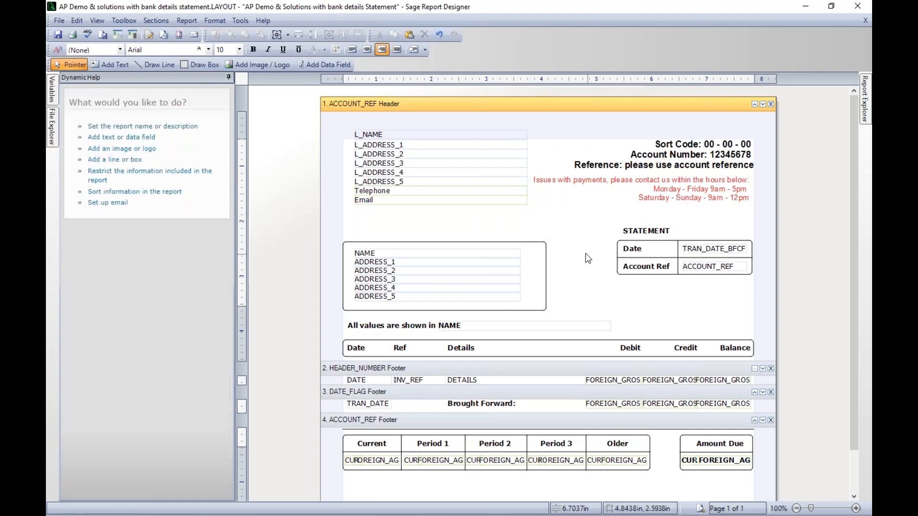
Save and close the edited statement layout, and reopen the customer statement layouts window.
click(57, 35)
click(855, 10)
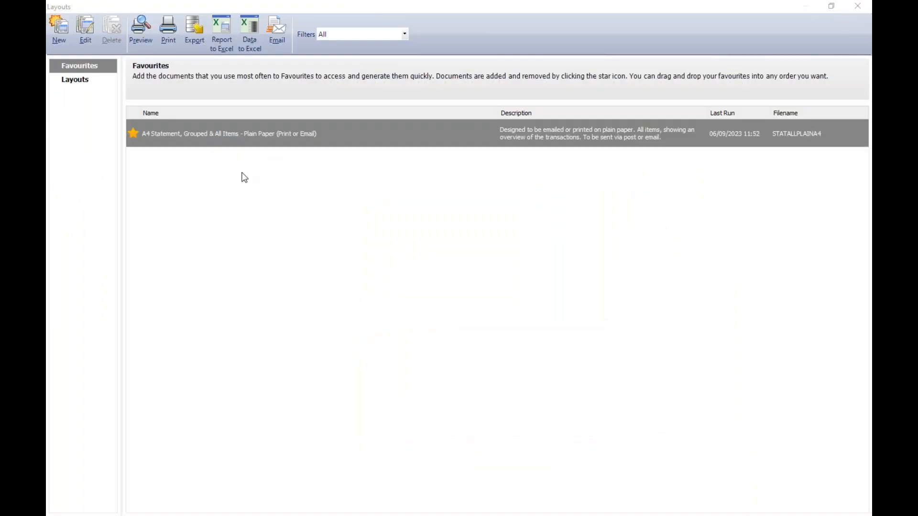
click(74, 81)
mouse_move(805, 137)
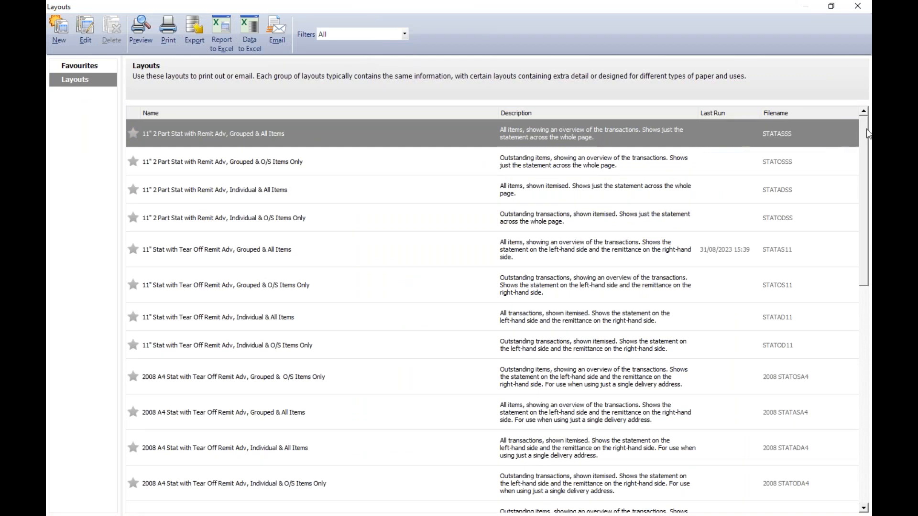
click(857, 6)
click(801, 58)
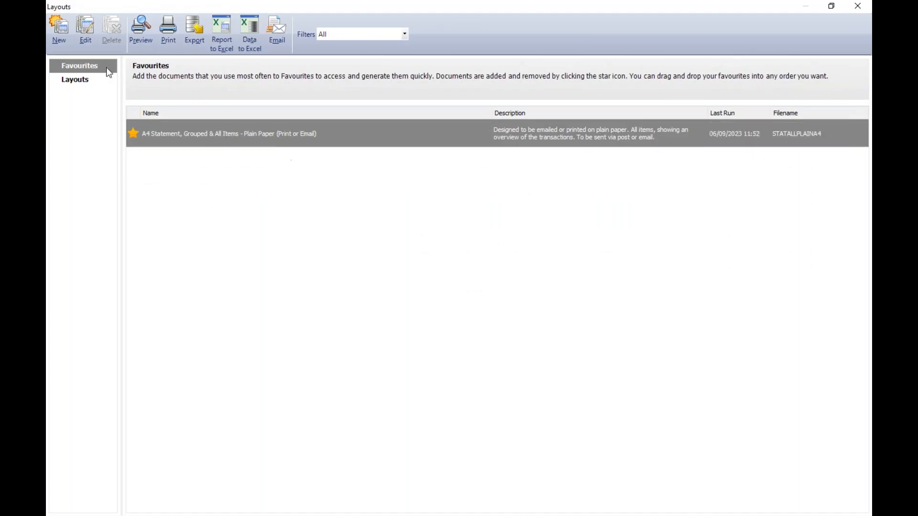
Preview the "AP Demo & Solutions with bank details Statement" layout from the full list of statement layouts.
click(76, 81)
mouse_move(857, 144)
drag(865, 141, 868, 290)
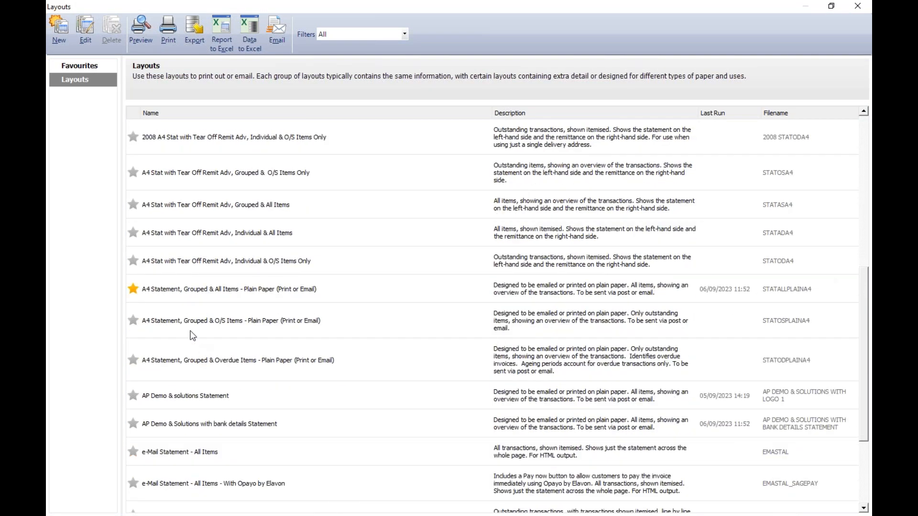
mouse_move(177, 424)
click(217, 432)
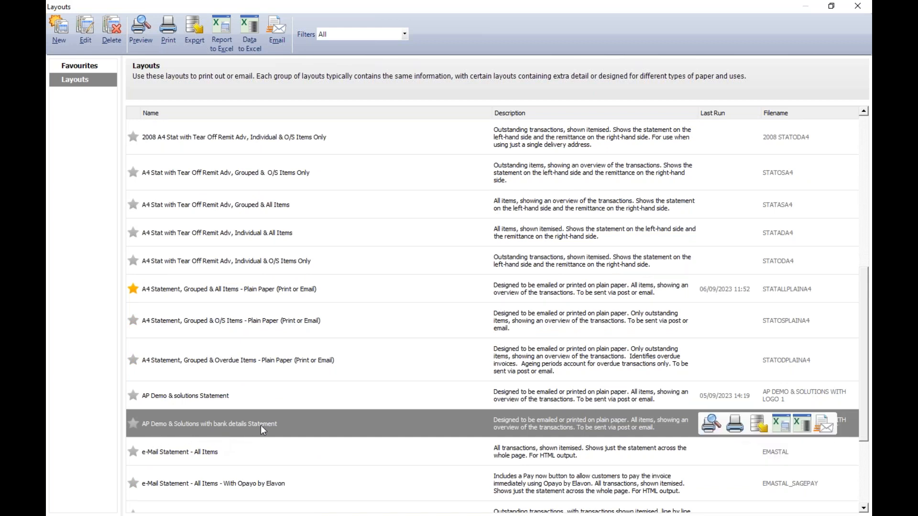
click(140, 28)
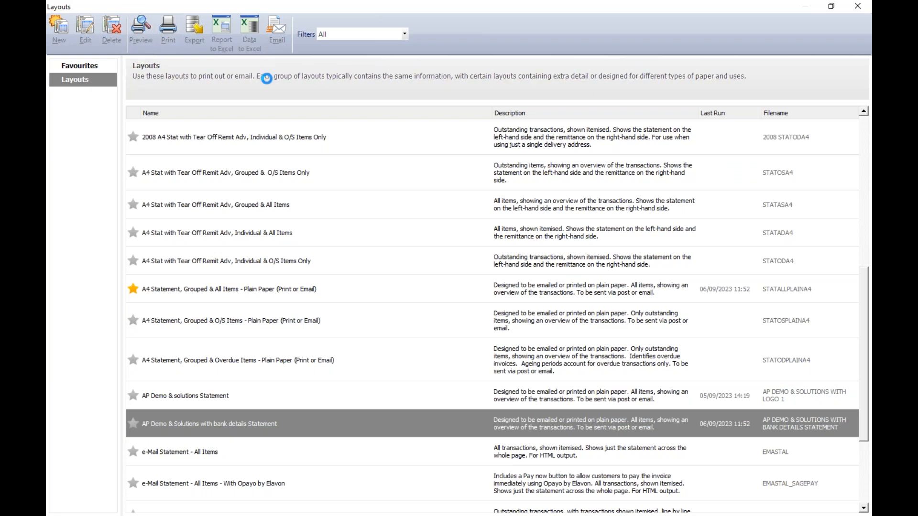
click(552, 315)
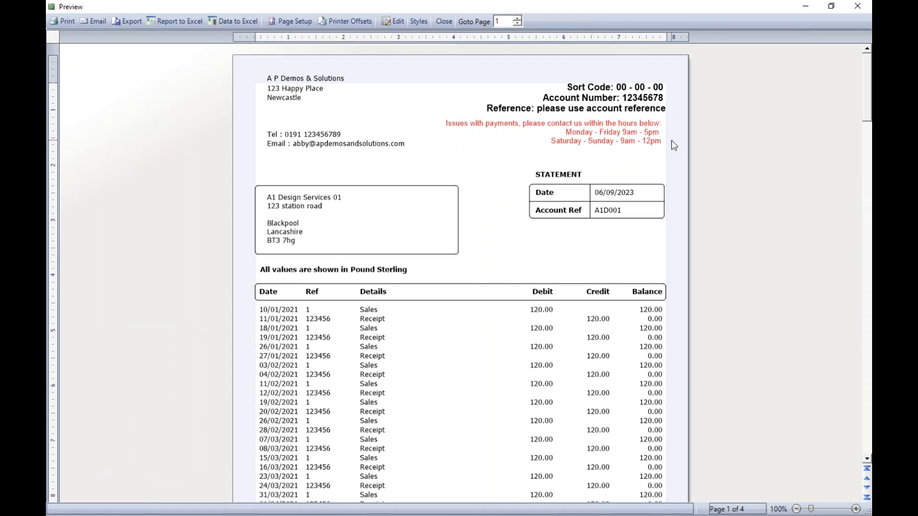
Close the statement preview and the layouts window, and return to the Home page.
click(856, 7)
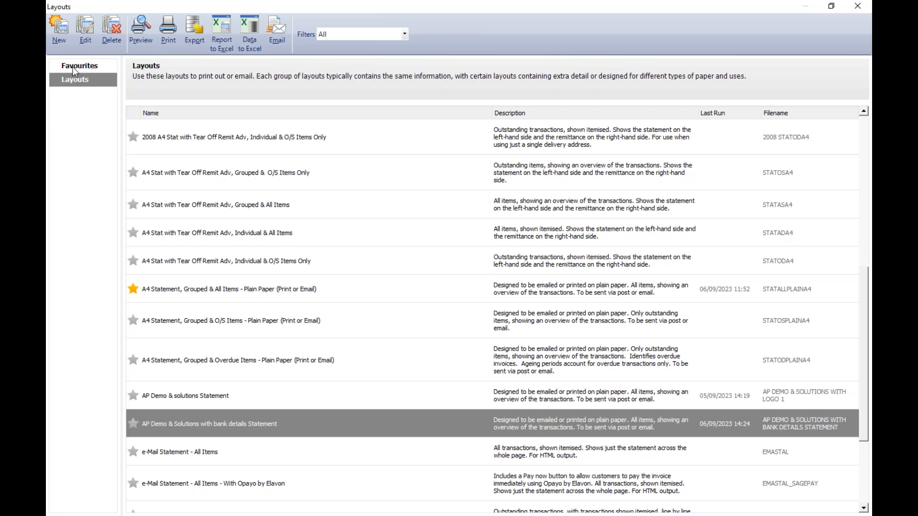
click(858, 6)
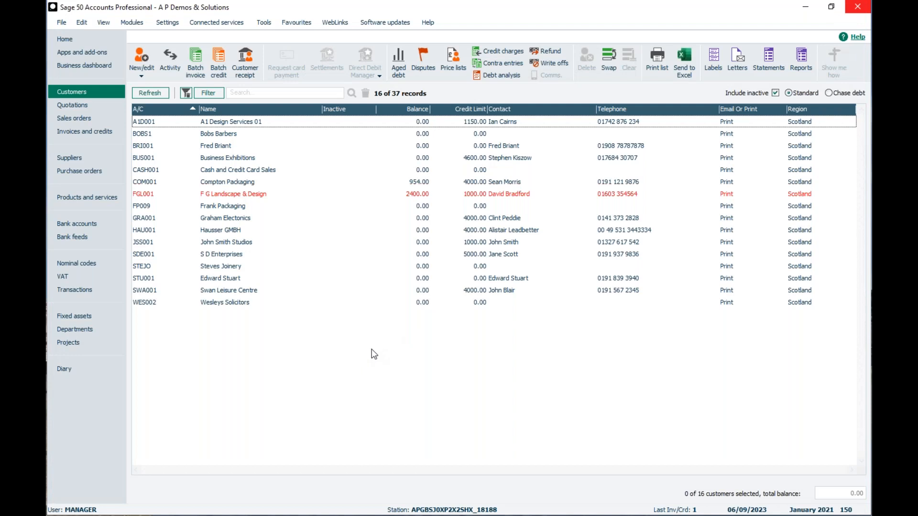
click(65, 39)
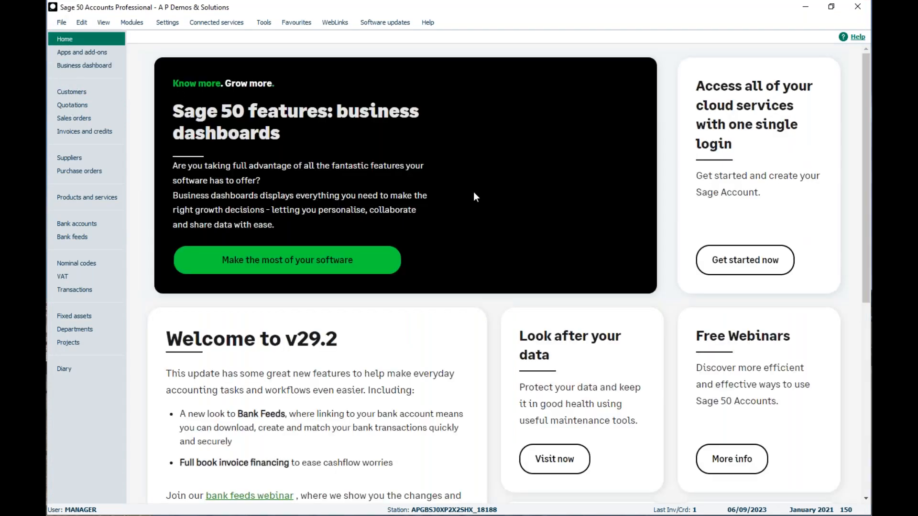